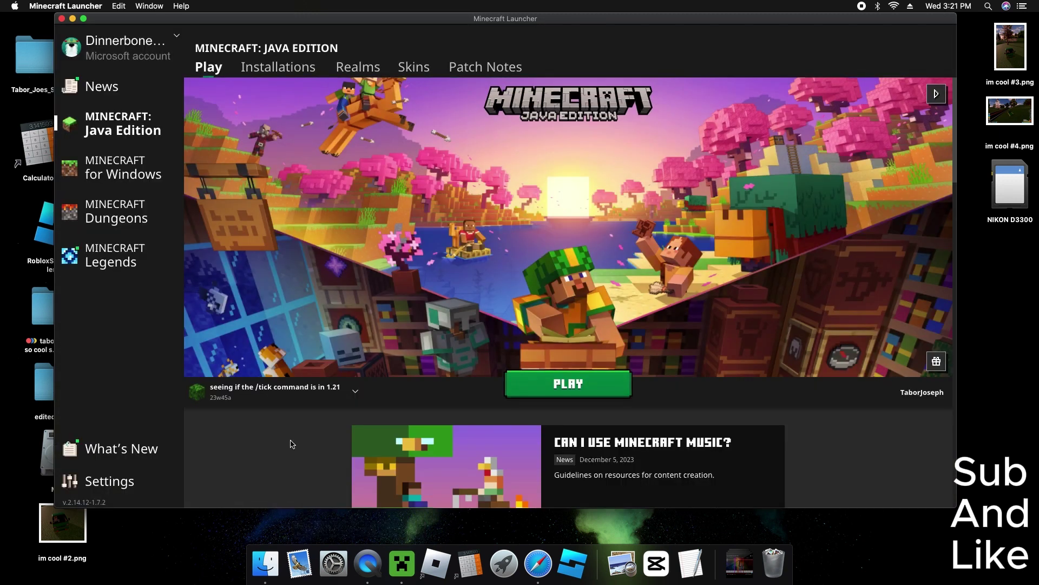
# Start a new Java Edition installation and name it 1.12
pyautogui.click(278, 66)
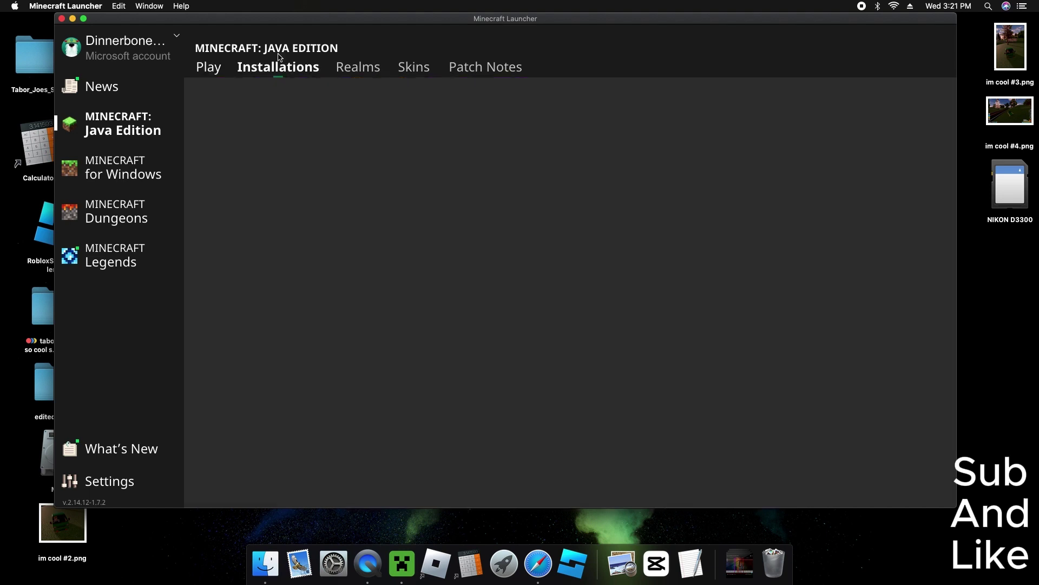
pyautogui.click(334, 157)
pyautogui.click(495, 147)
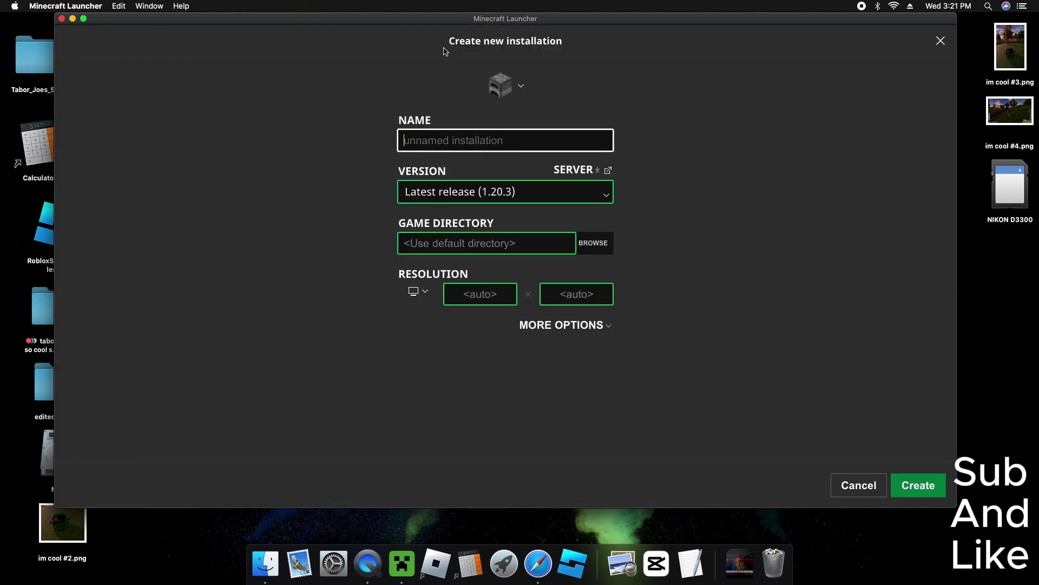
pyautogui.write('1.12')
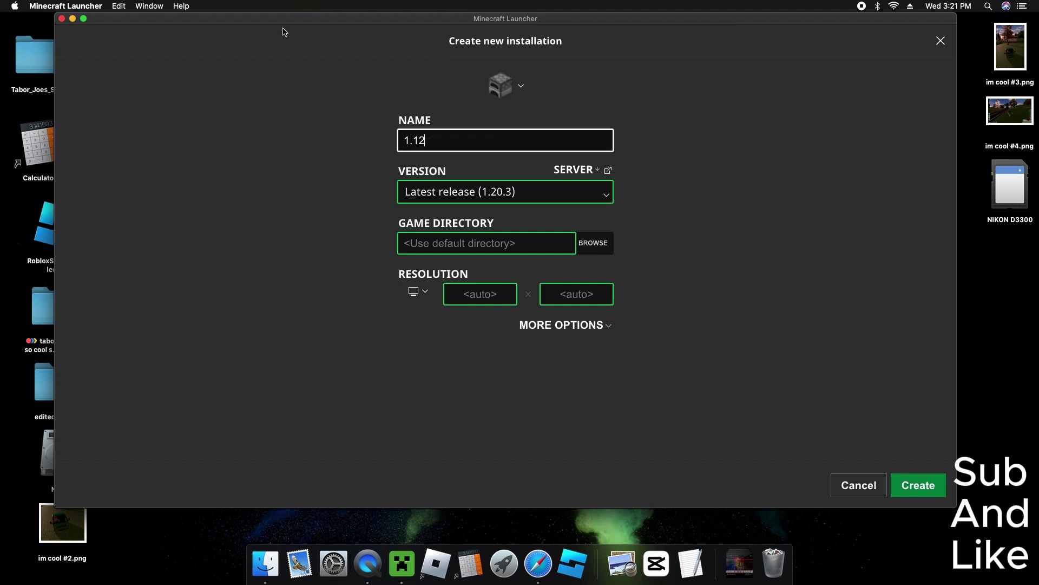
# Set the new installation's version to release 1.12.2
pyautogui.click(440, 194)
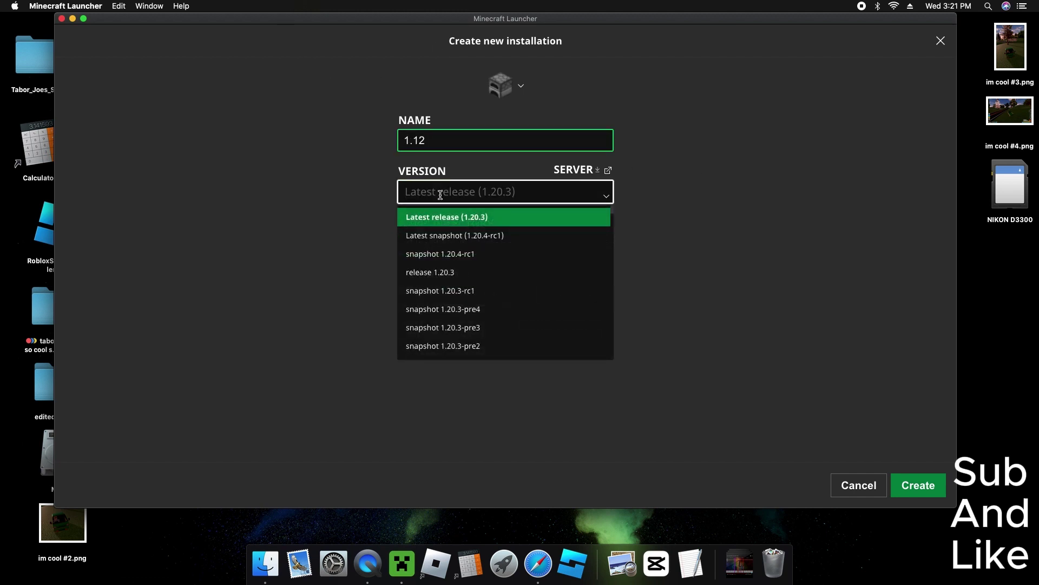
pyautogui.write('1.12')
pyautogui.press('Return')
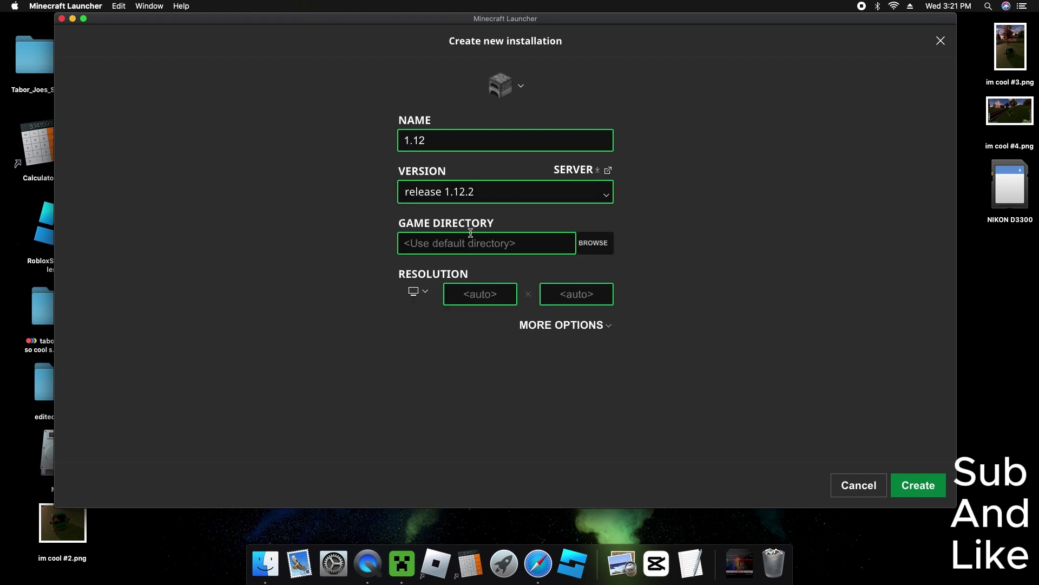
# Set the installation's version to release 1.12 and create the installation
pyautogui.click(485, 194)
pyautogui.scroll(-8, 490, 259)
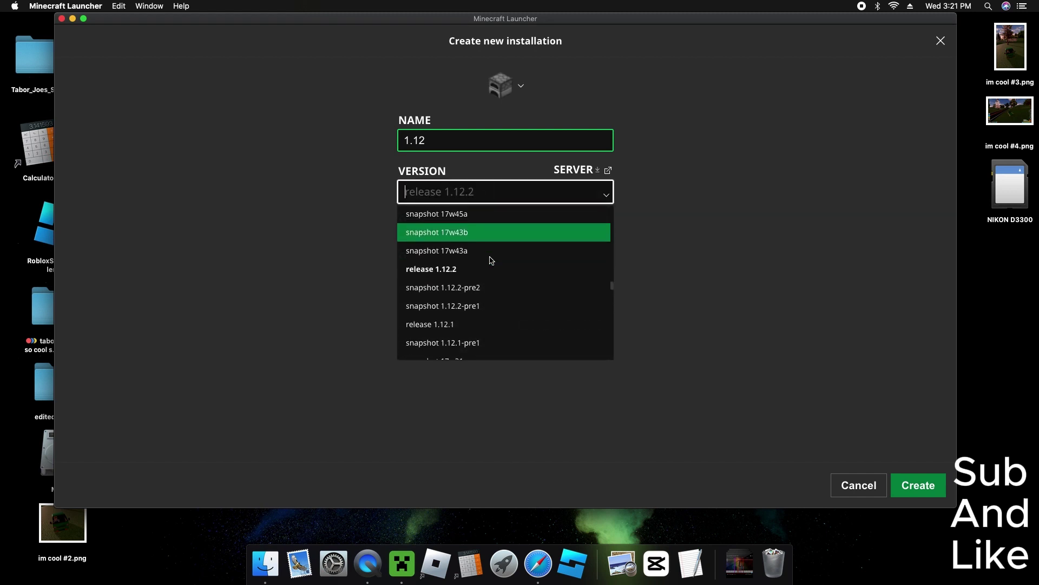
pyautogui.write('1.12')
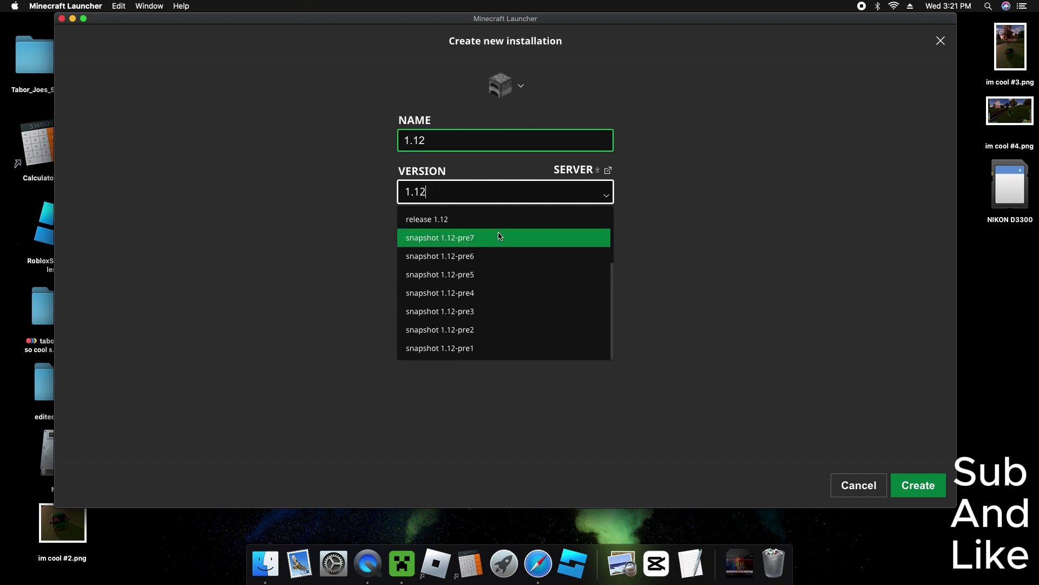
pyautogui.click(472, 221)
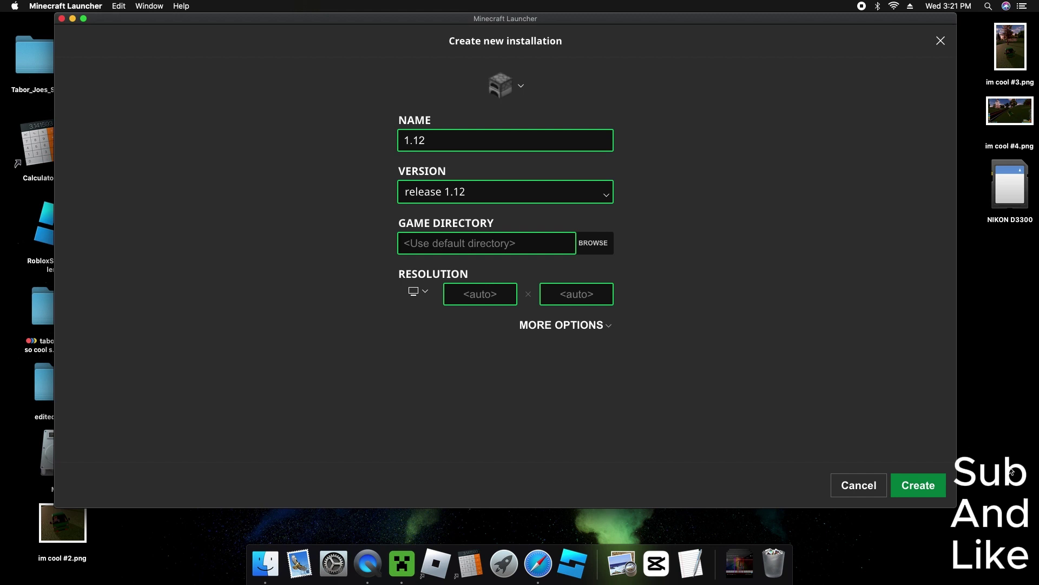
pyautogui.click(918, 487)
# Start another new installation and name it b1.7.3
pyautogui.click(391, 155)
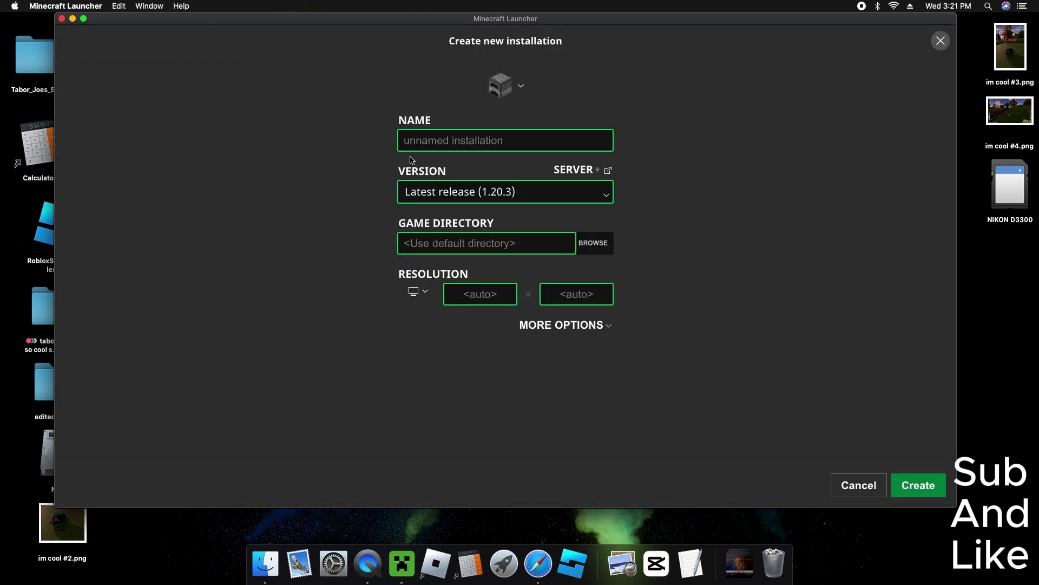
pyautogui.write('b1.7.4')
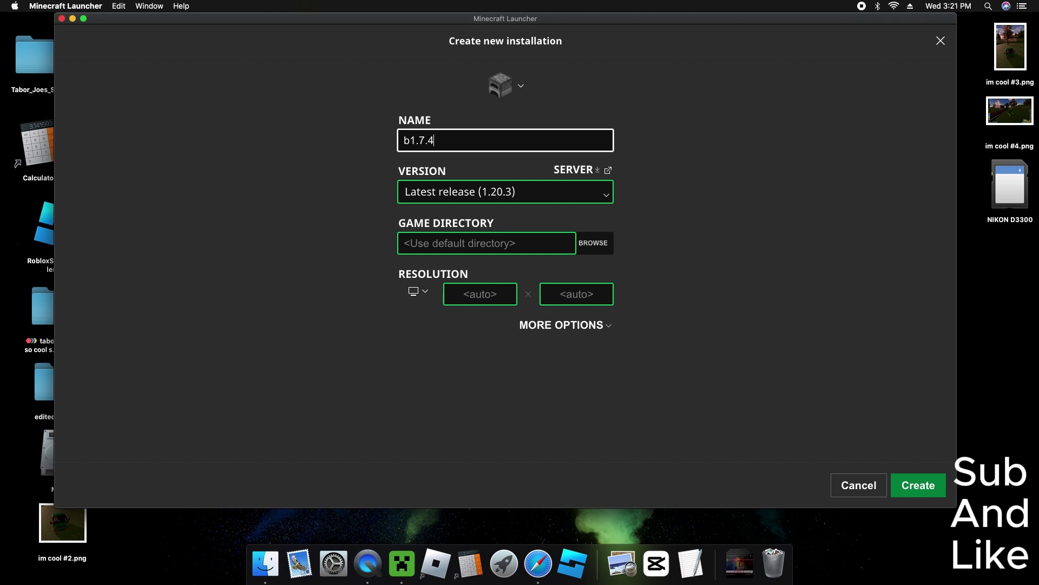
pyautogui.press('BackSpace')
# Set this installation's version to old_beta b1.7.3 and create the installation
pyautogui.click(426, 201)
pyautogui.scroll(-1, 475, 260)
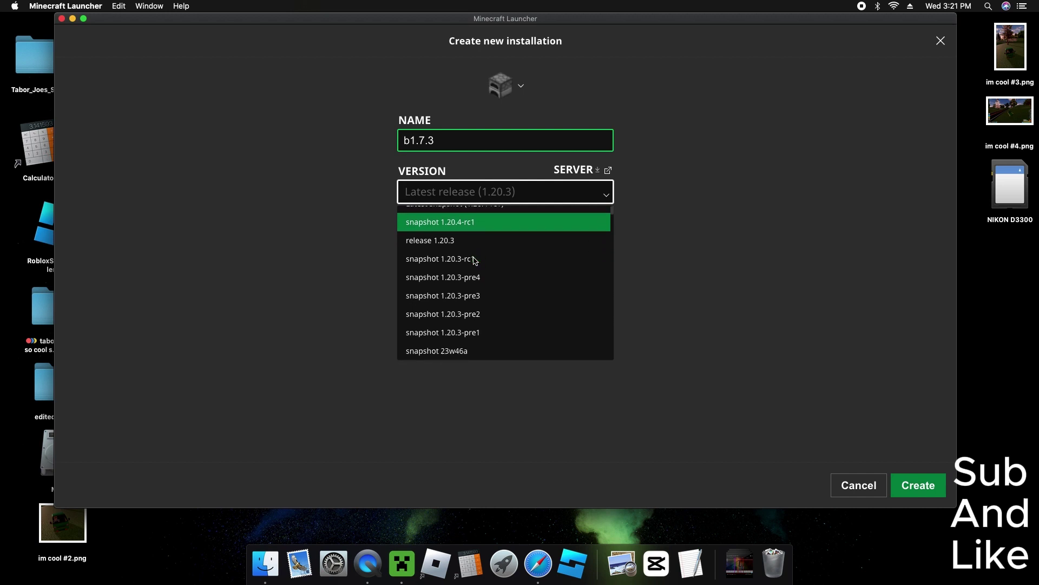
pyautogui.scroll(-8, 474, 261)
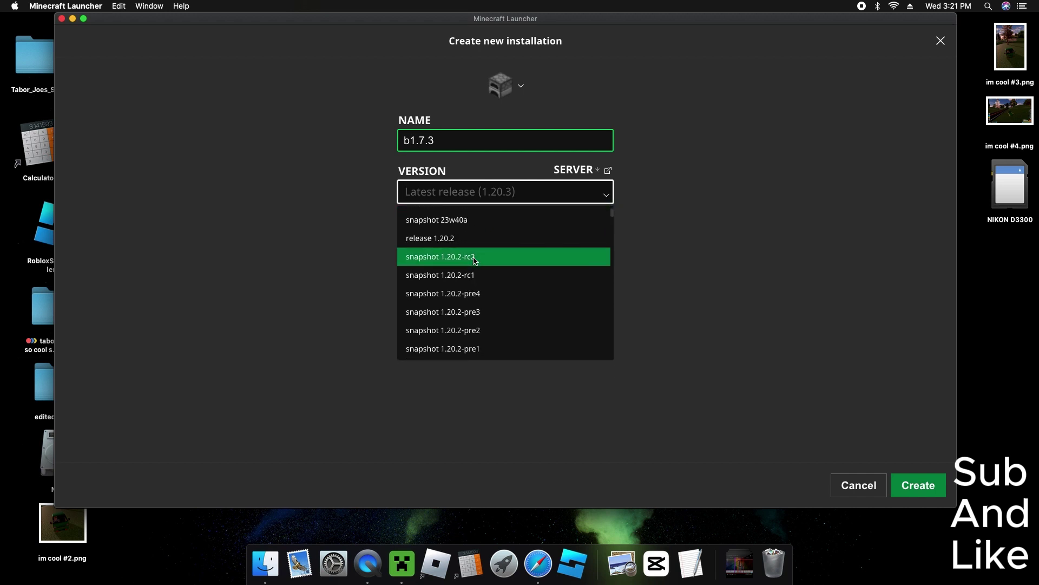
pyautogui.write('b1.7')
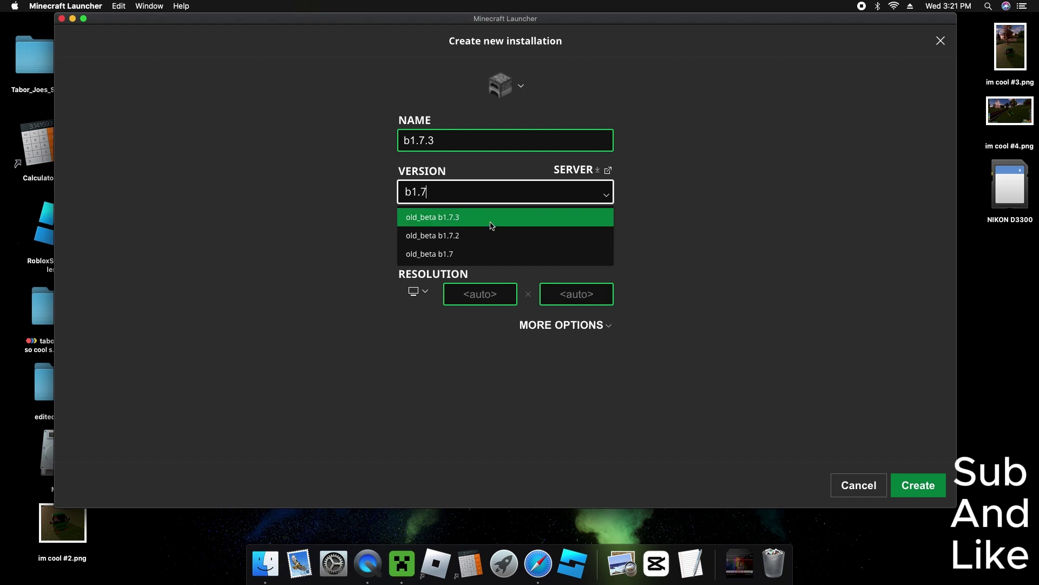
pyautogui.click(452, 222)
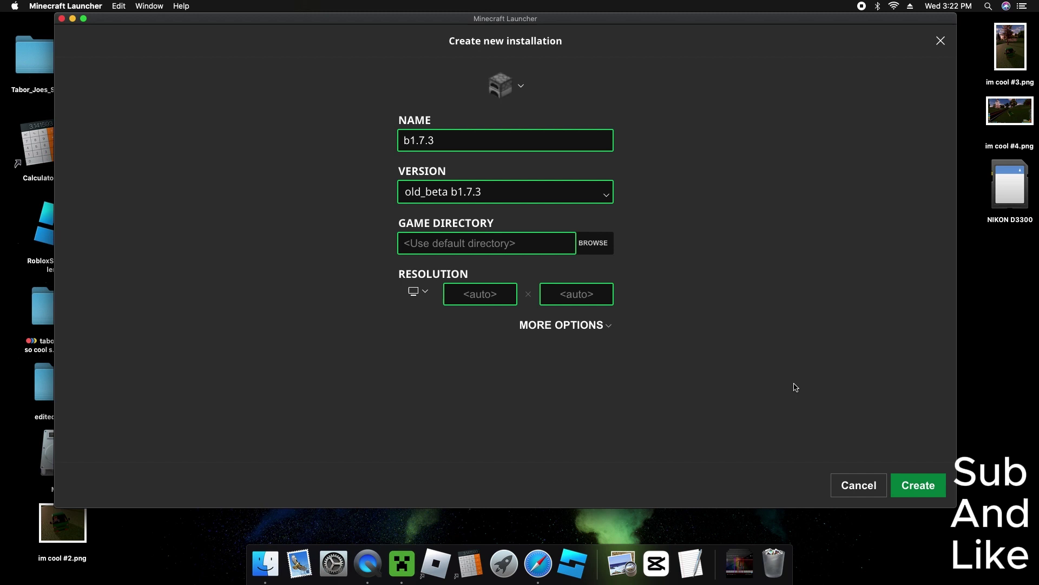
pyautogui.click(919, 486)
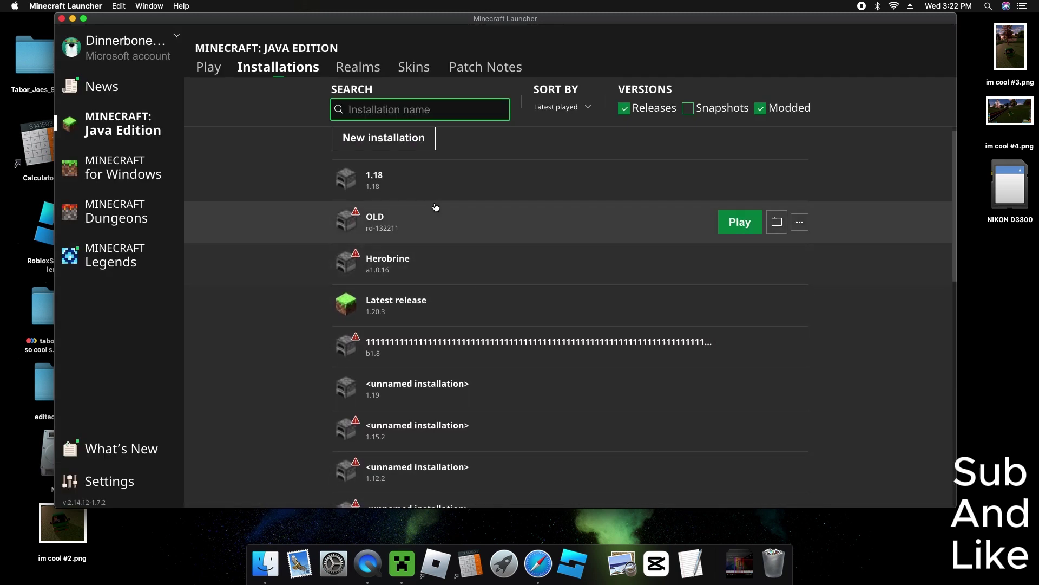
# Search the installations for 1.12 and launch the first unnamed 1.12.2 installation
pyautogui.click(359, 117)
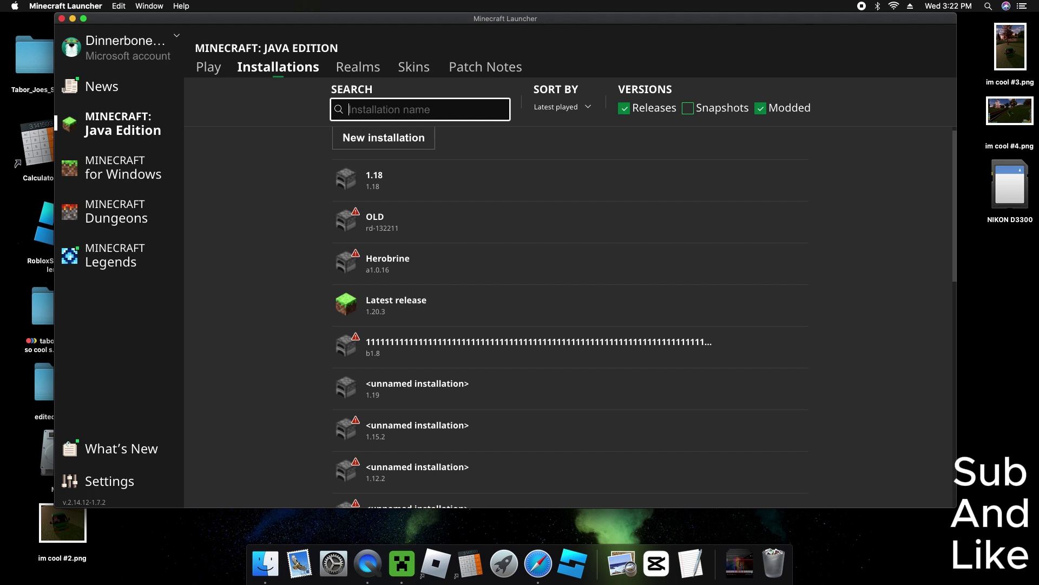
pyautogui.write('1.12')
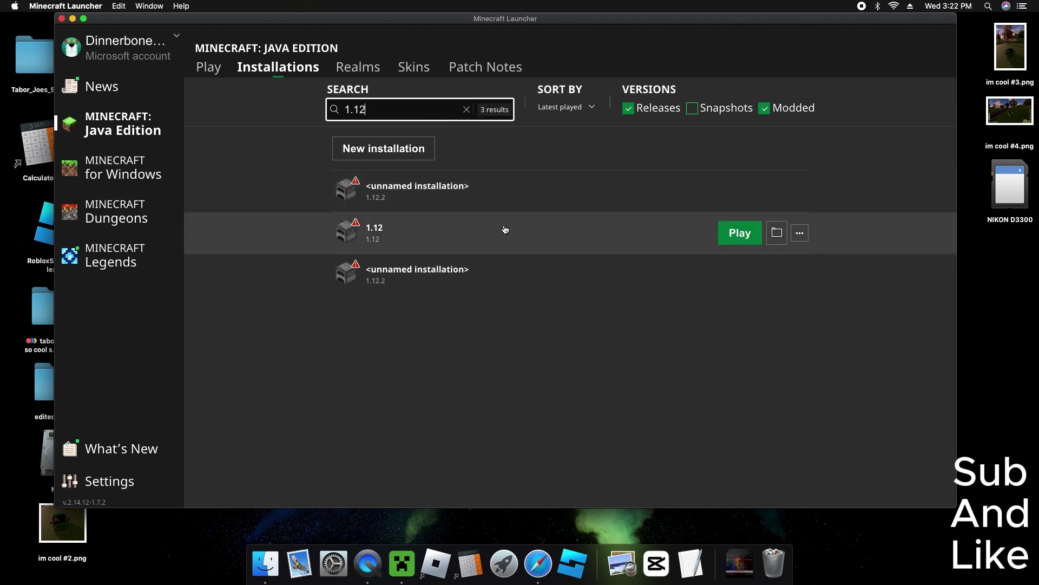
pyautogui.click(737, 192)
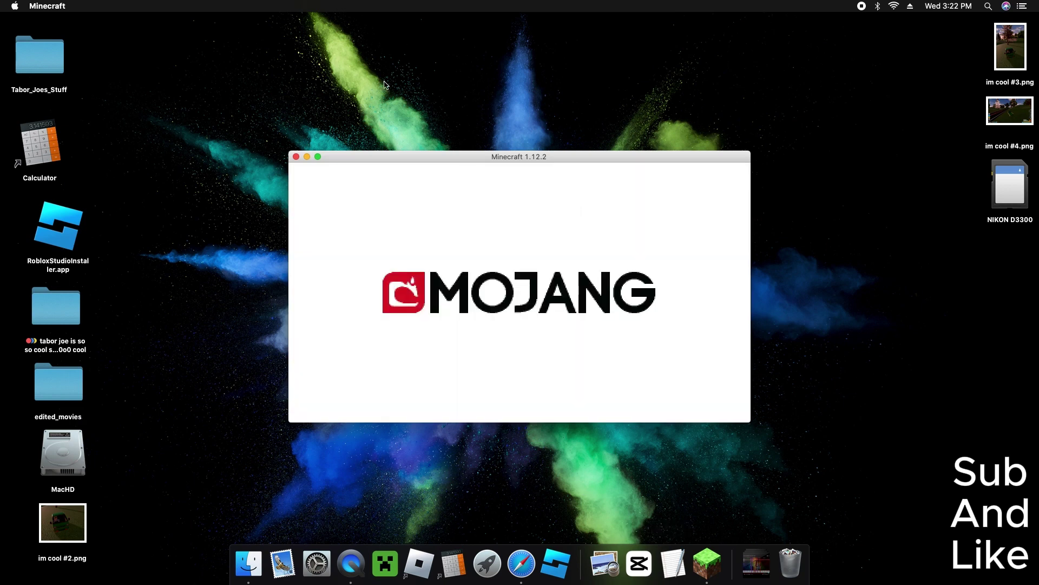
# Make the game window full screen and create a new singleplayer world
pyautogui.click(316, 158)
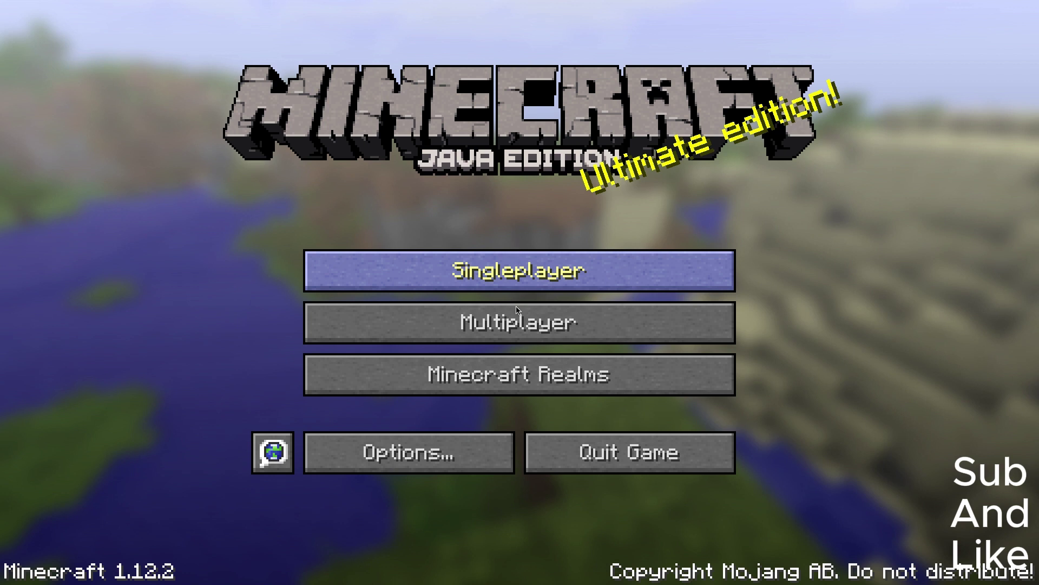
pyautogui.click(500, 283)
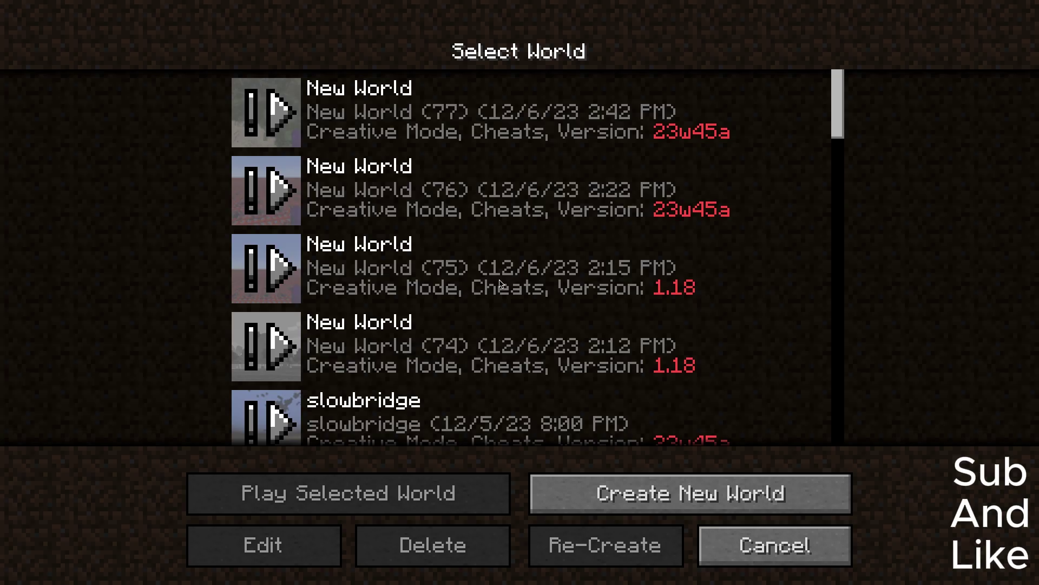
pyautogui.click(604, 486)
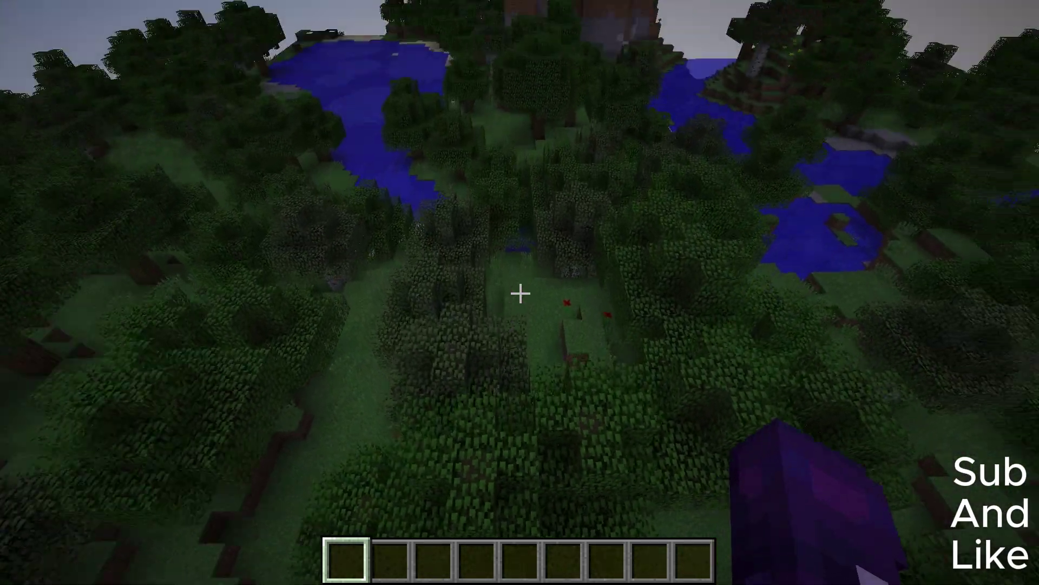
# Teleport the player far out along the X axis with the command /tp @s 12550800 ~ 0
pyautogui.press('/')
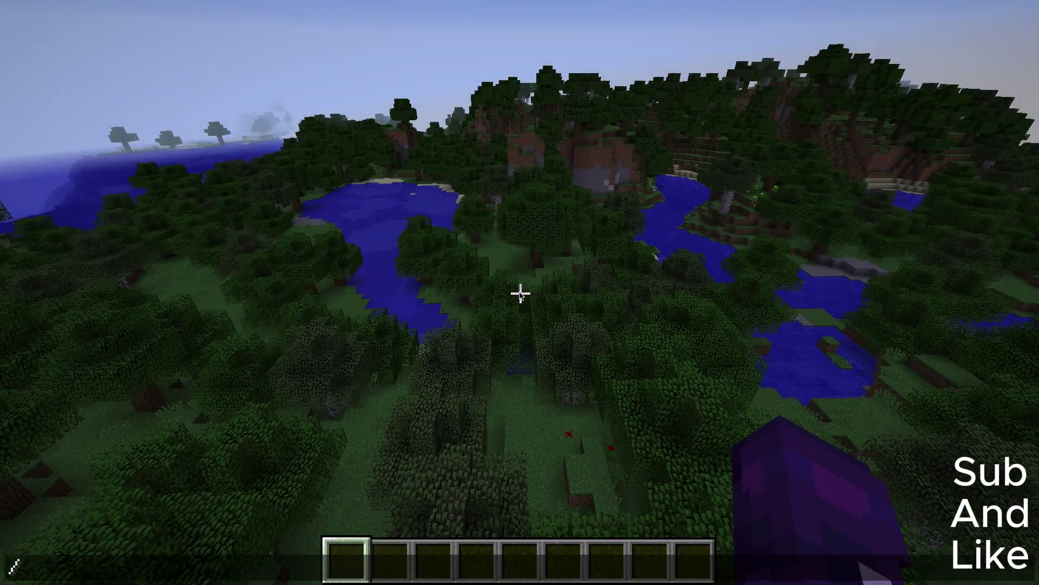
pyautogui.write('tp @s ')
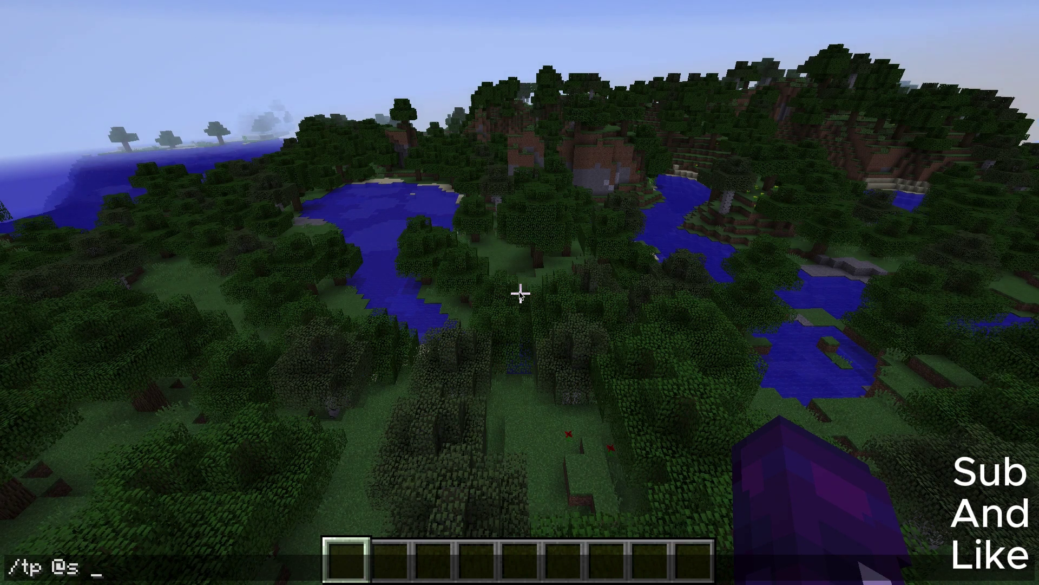
pyautogui.write('12550')
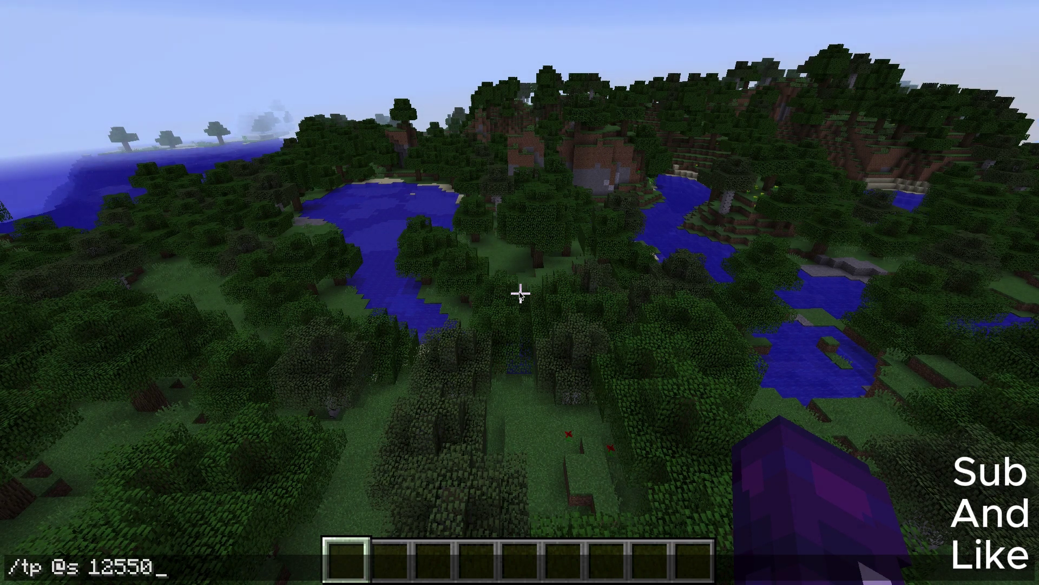
pyautogui.write('800 ~')
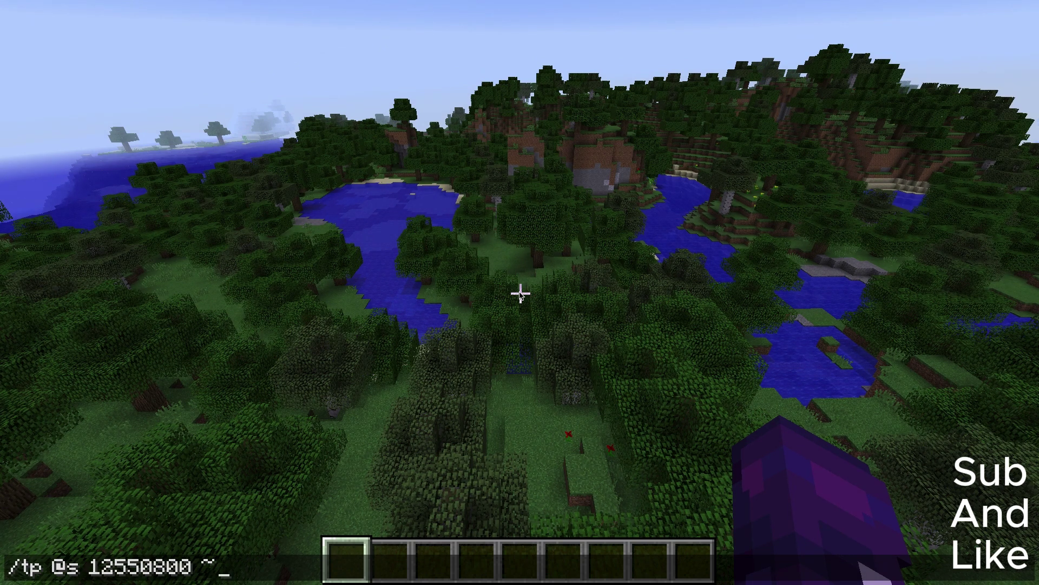
pyautogui.write(' 0')
pyautogui.press('Return')
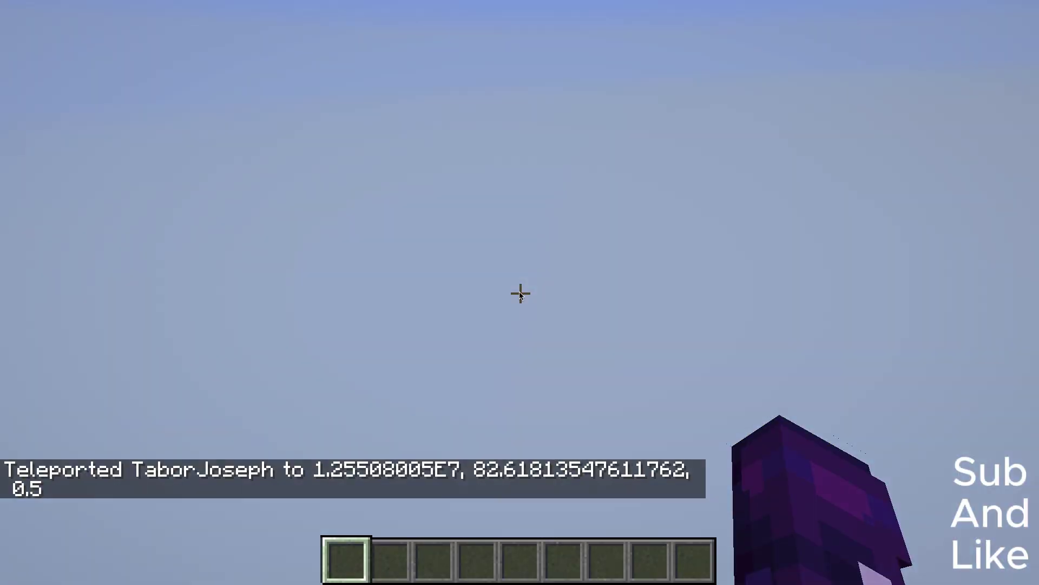
# Leave the world to the title screen and quit the game
pyautogui.press('Escape')
pyautogui.click(520, 390)
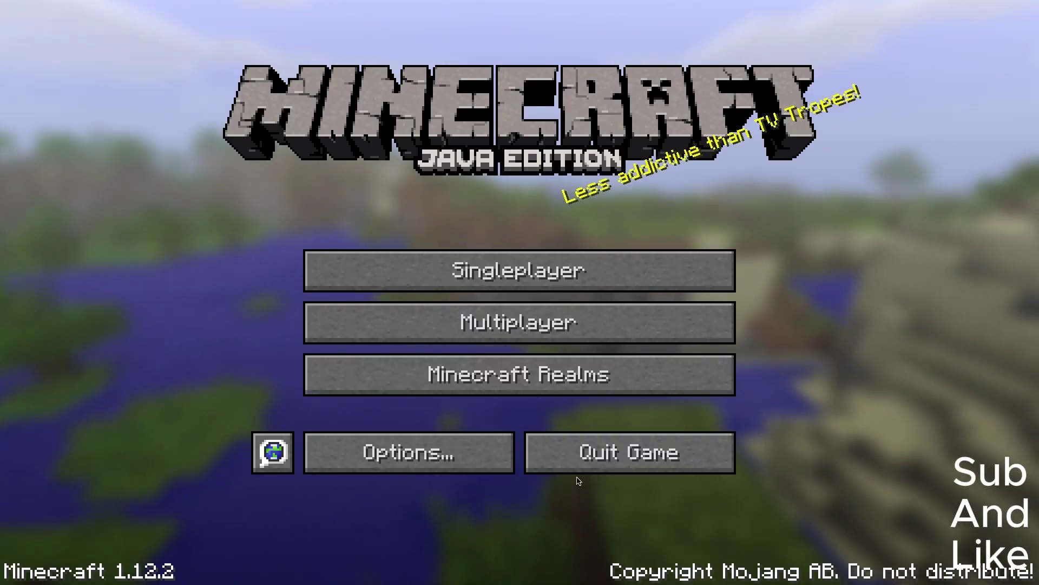
pyautogui.click(578, 452)
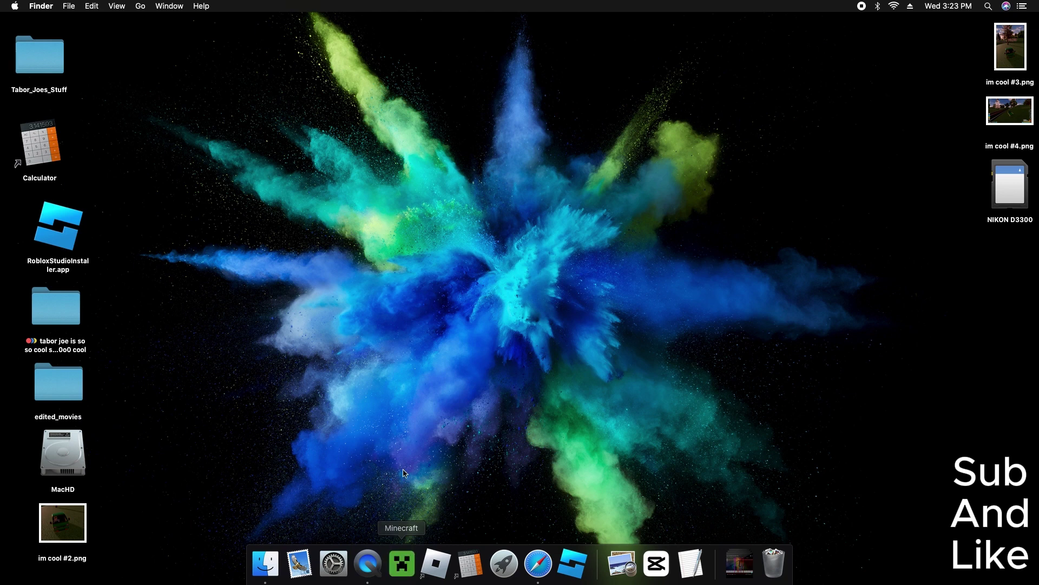
# Reopen the Minecraft Launcher and search the Java Edition installations for b1.7.3
pyautogui.click(413, 558)
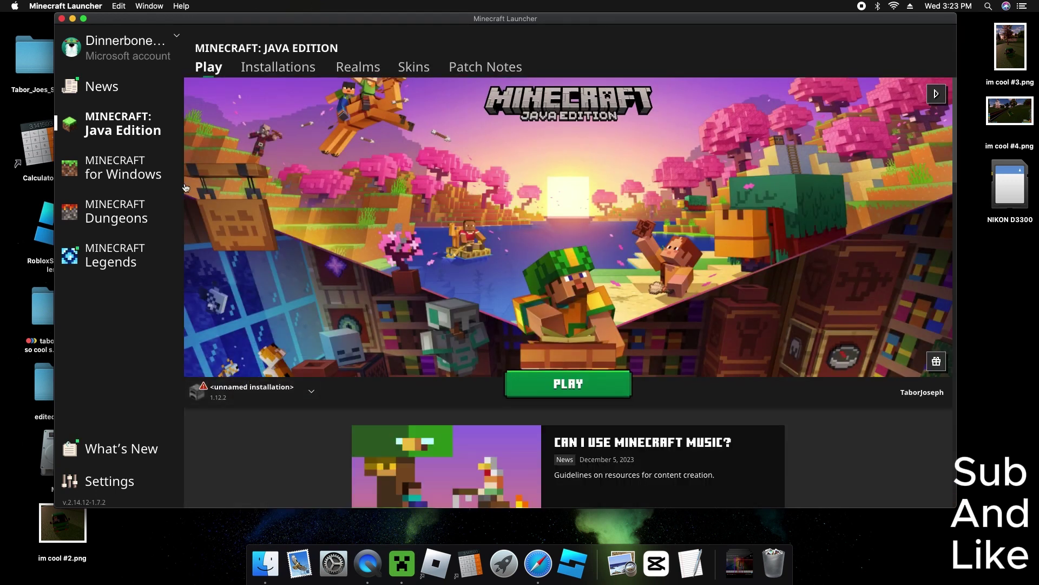
pyautogui.click(298, 68)
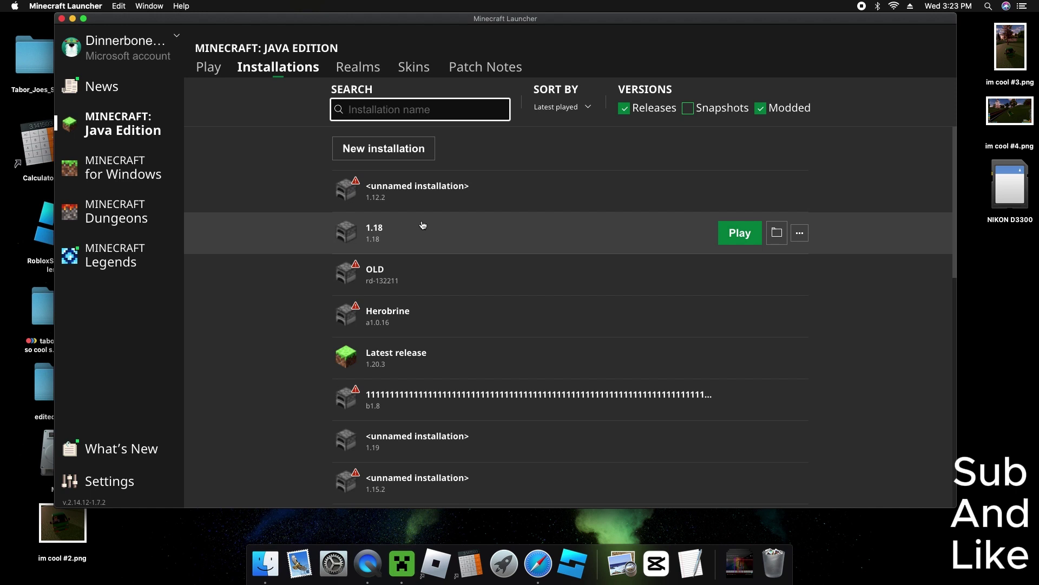
pyautogui.write('b1.')
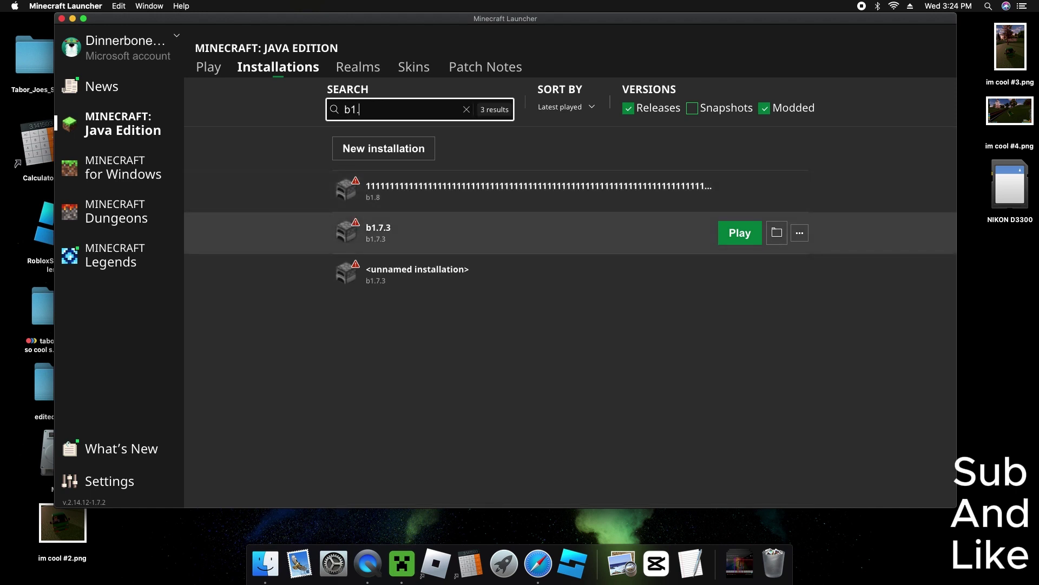
pyautogui.write('7.3')
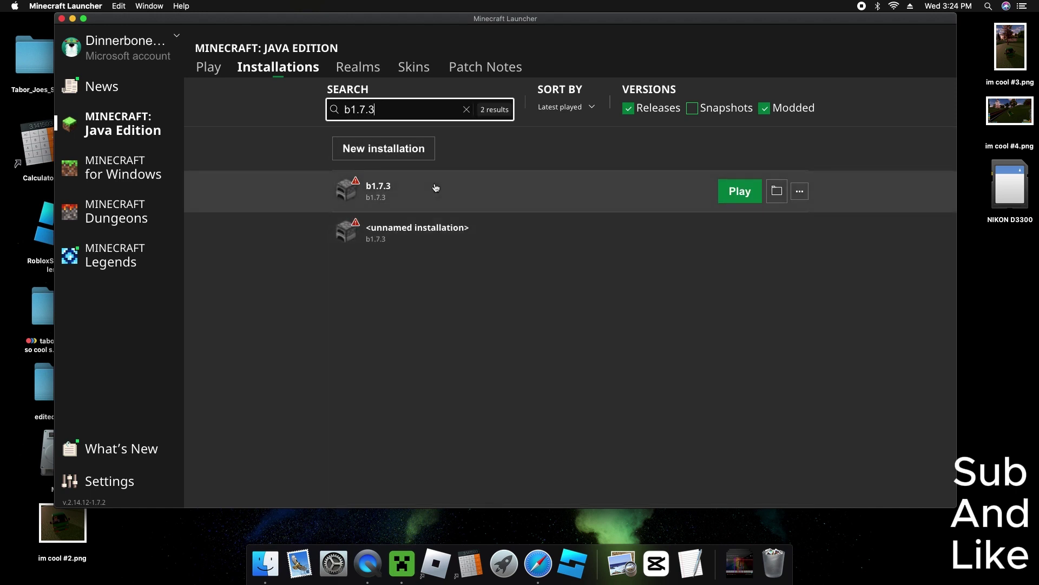
# Launch the installation named b1.7.3, accepting the older-version risks and turning off further warnings for it
pyautogui.click(728, 195)
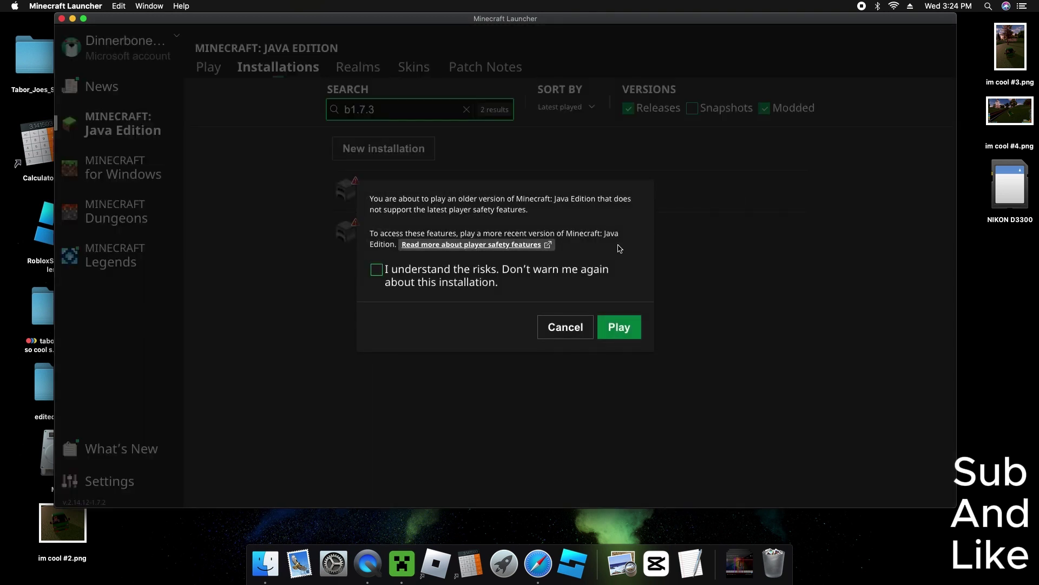
pyautogui.click(377, 269)
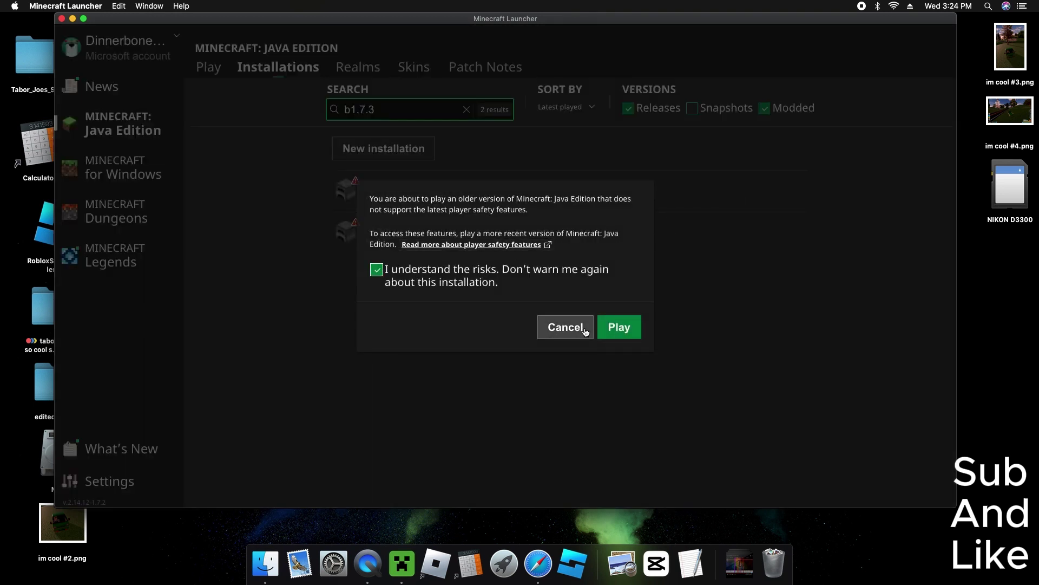
pyautogui.click(619, 327)
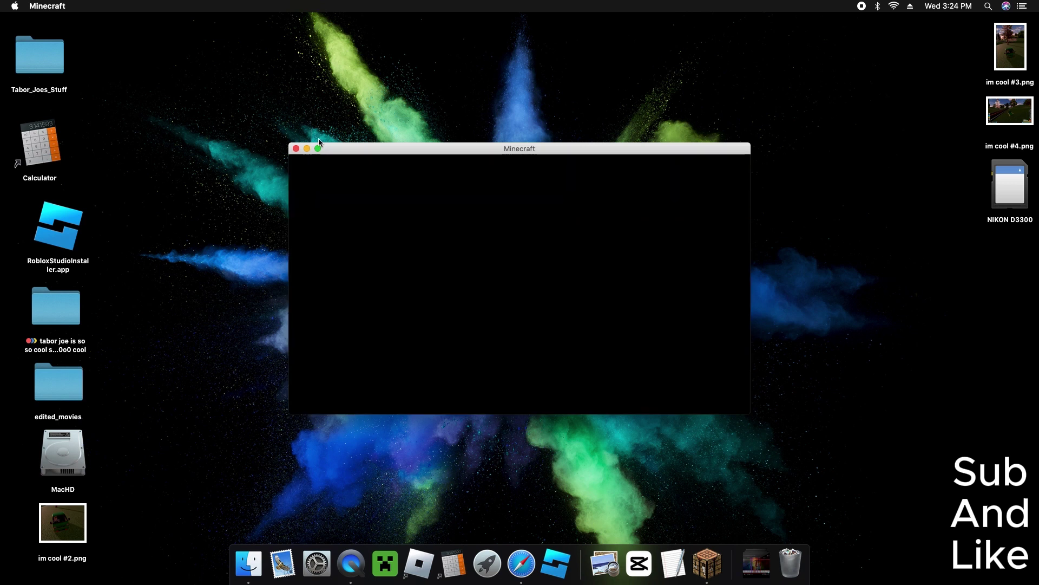
# Zoom the game window to fill the screen, play the most recent New World in singleplayer, and walk across the ice
pyautogui.moveTo(318, 151)
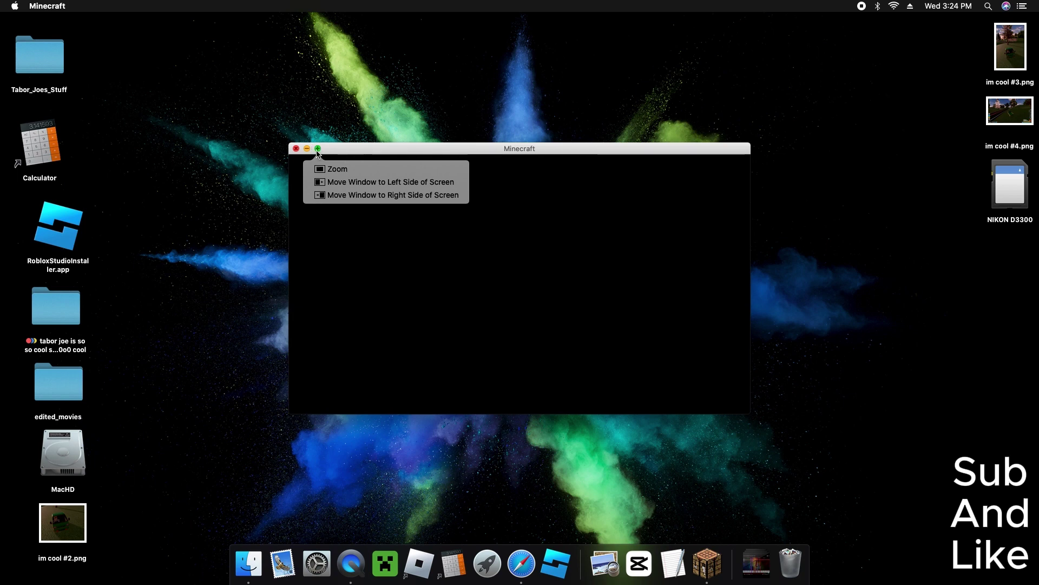
pyautogui.click(337, 169)
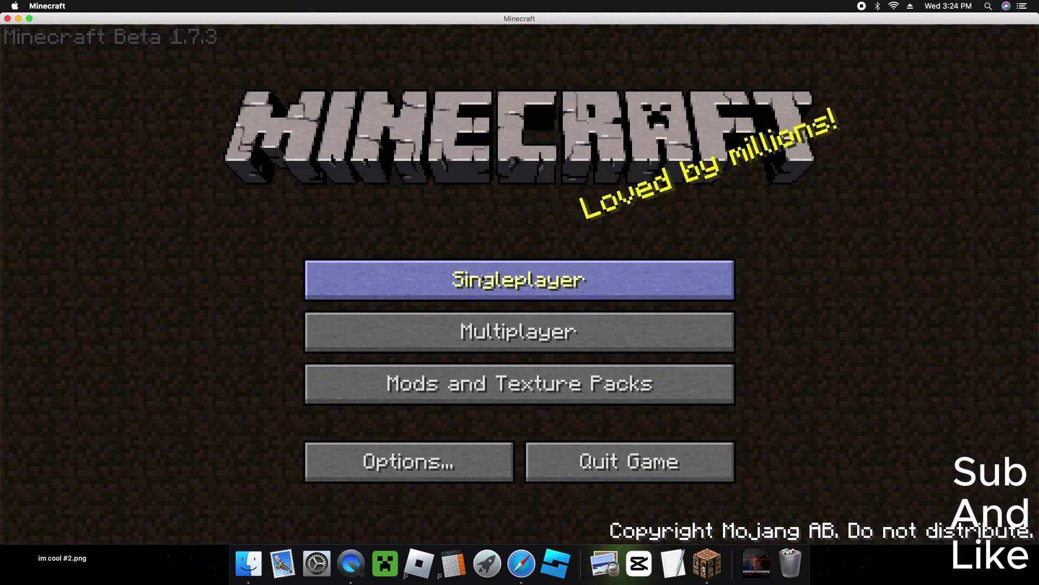
pyautogui.click(589, 273)
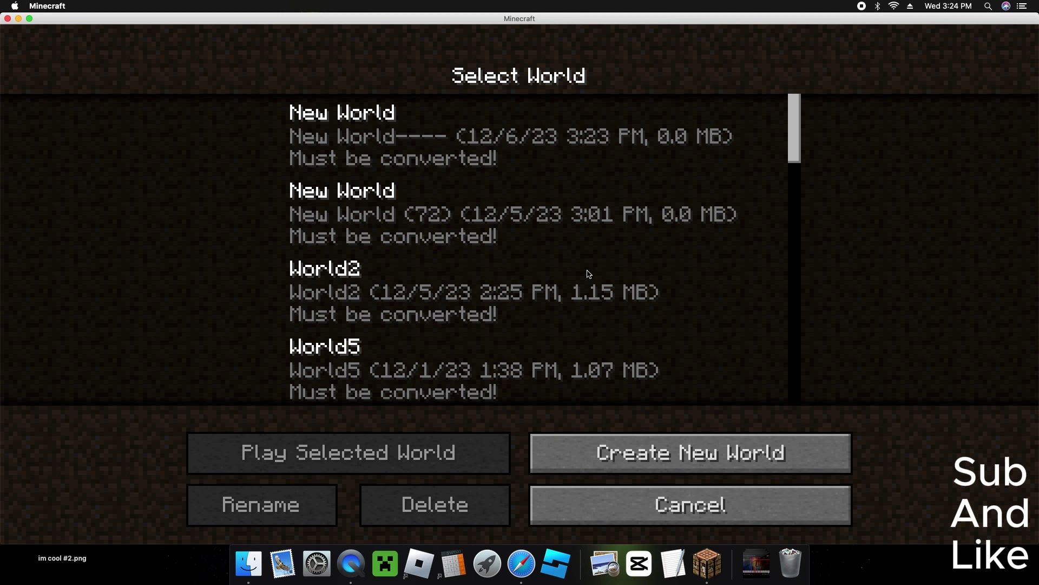
pyautogui.click(428, 120)
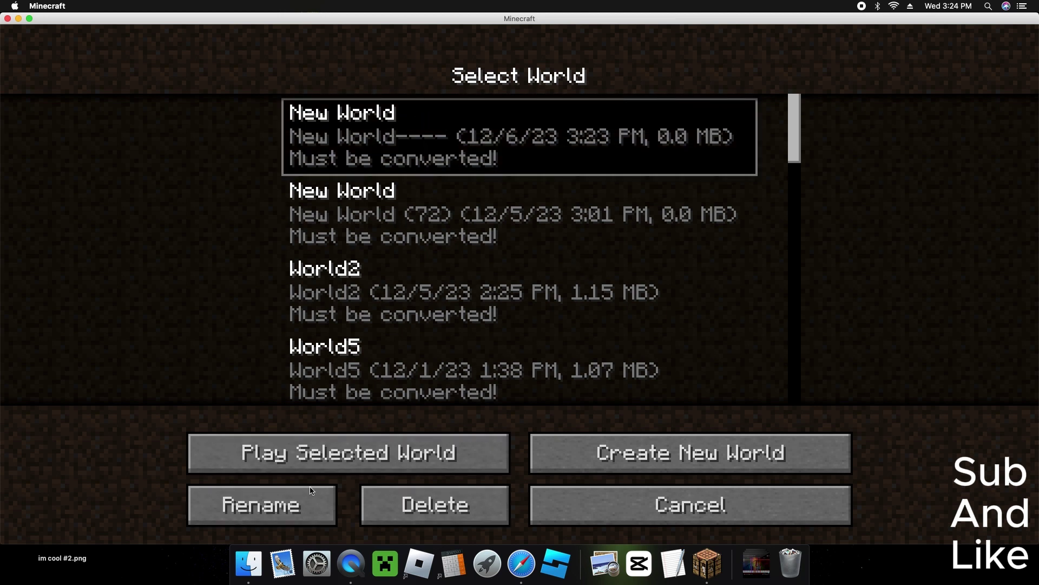
pyautogui.click(313, 469)
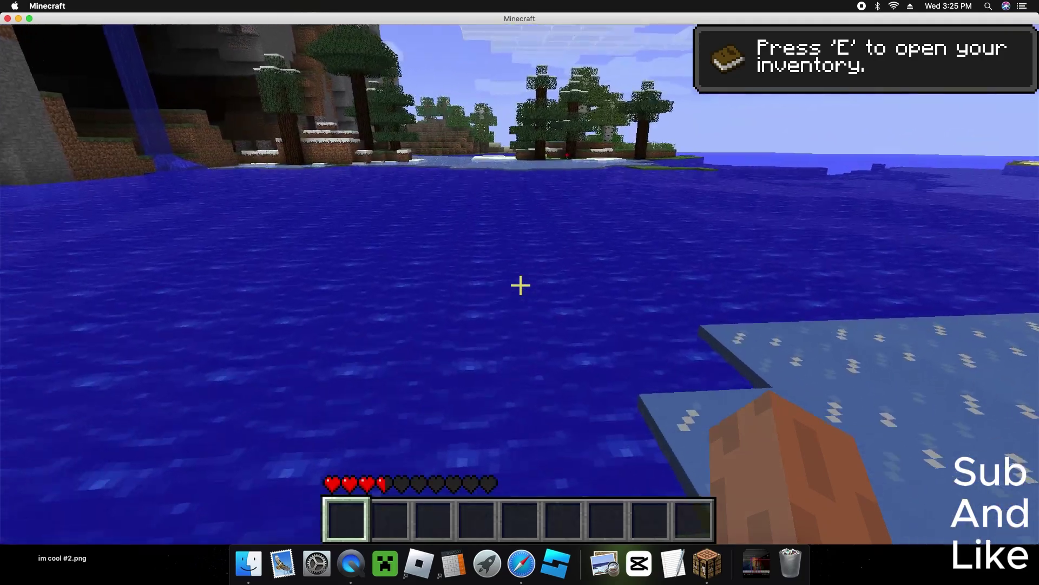
pyautogui.press('w')
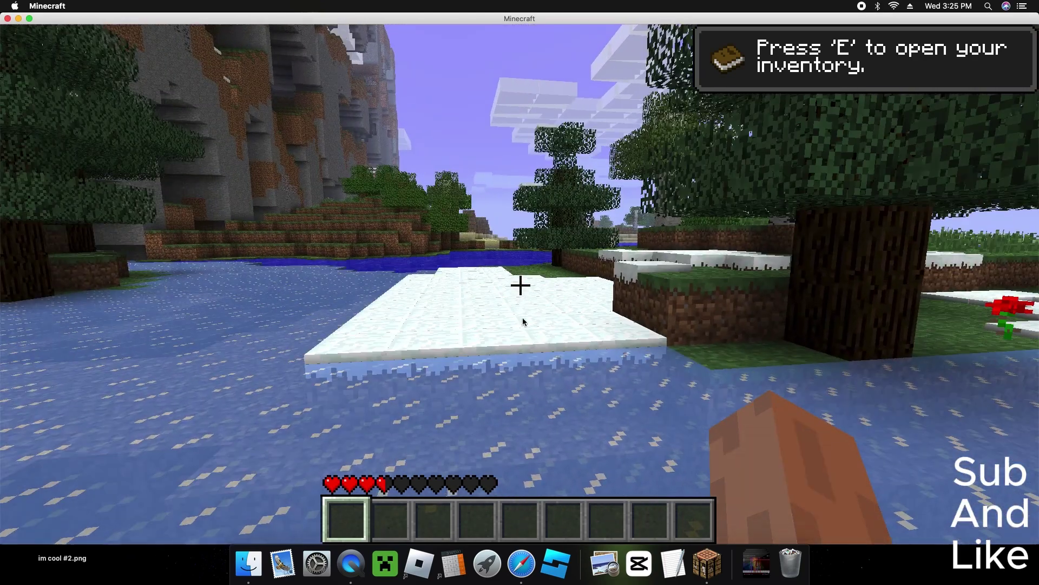
# Save and leave the beta world to the title screen, and quit the game
pyautogui.press('Escape')
pyautogui.click(528, 417)
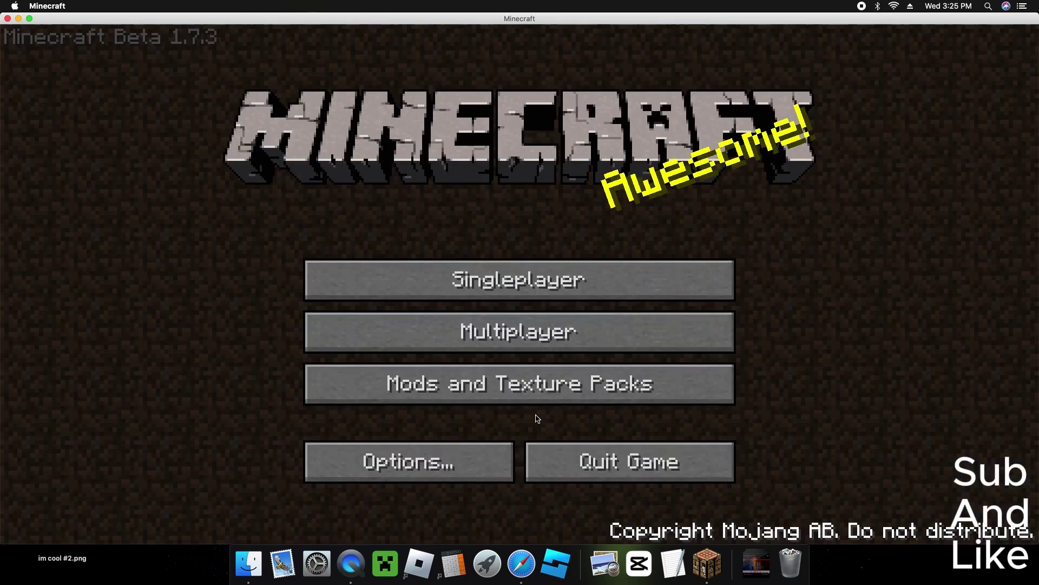
pyautogui.click(597, 478)
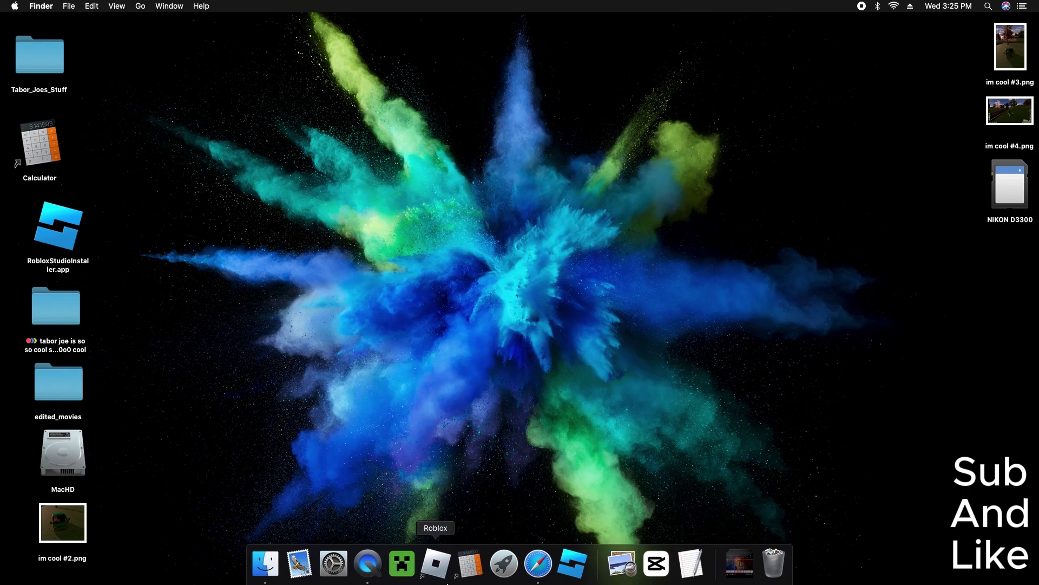
# Reopen the Minecraft Launcher and launch the unnamed Java Edition installation that uses version 1.12.2
pyautogui.click(412, 563)
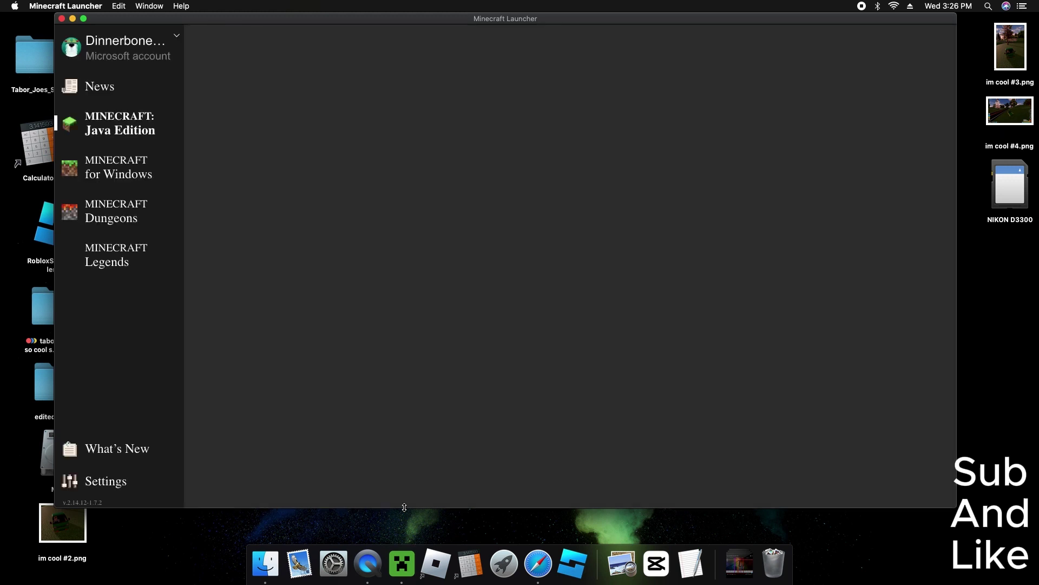
pyautogui.moveTo(404, 506); pyautogui.dragTo(464, 582)
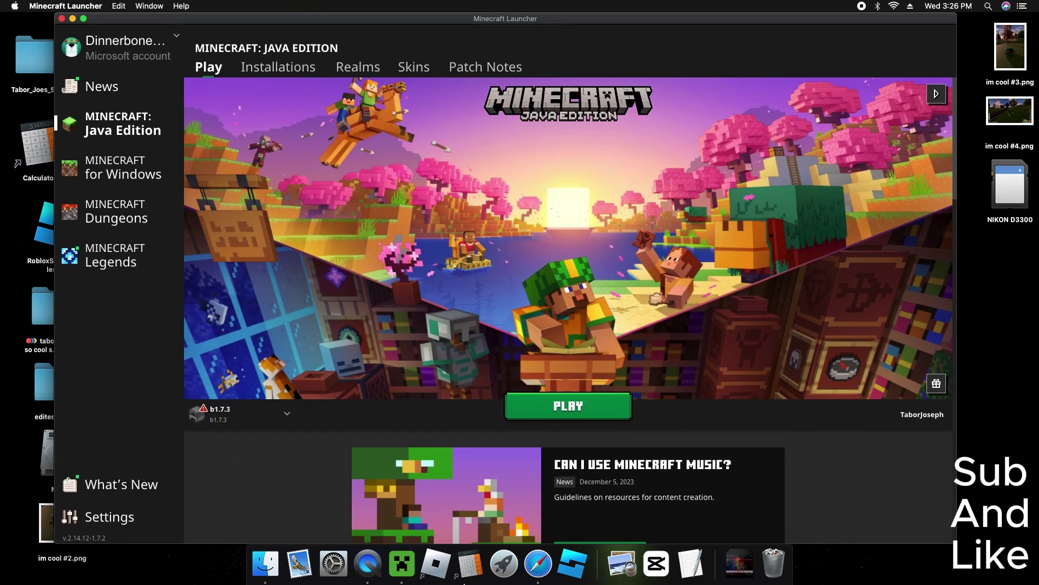
pyautogui.click(210, 410)
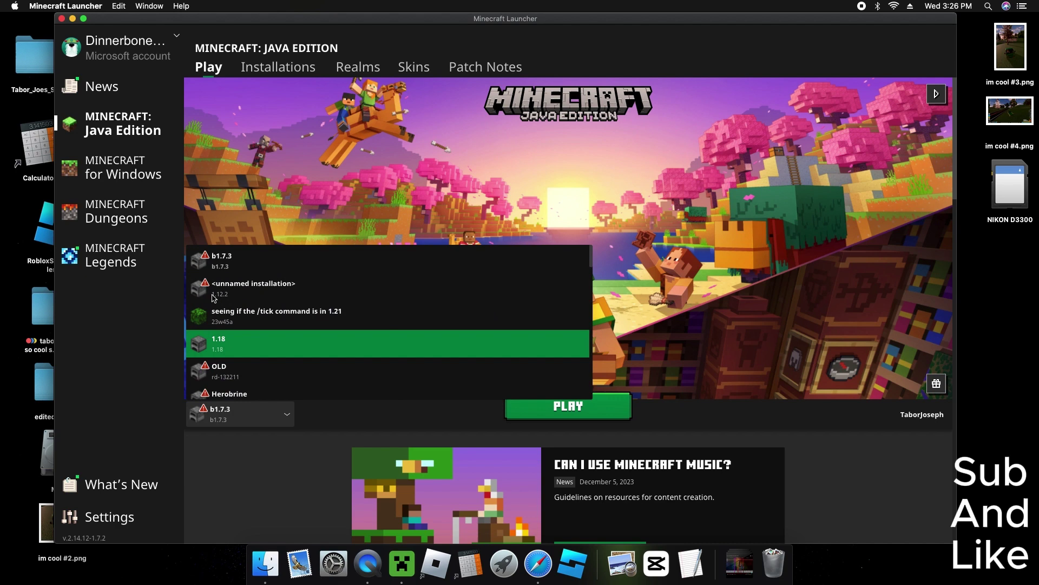
pyautogui.click(211, 285)
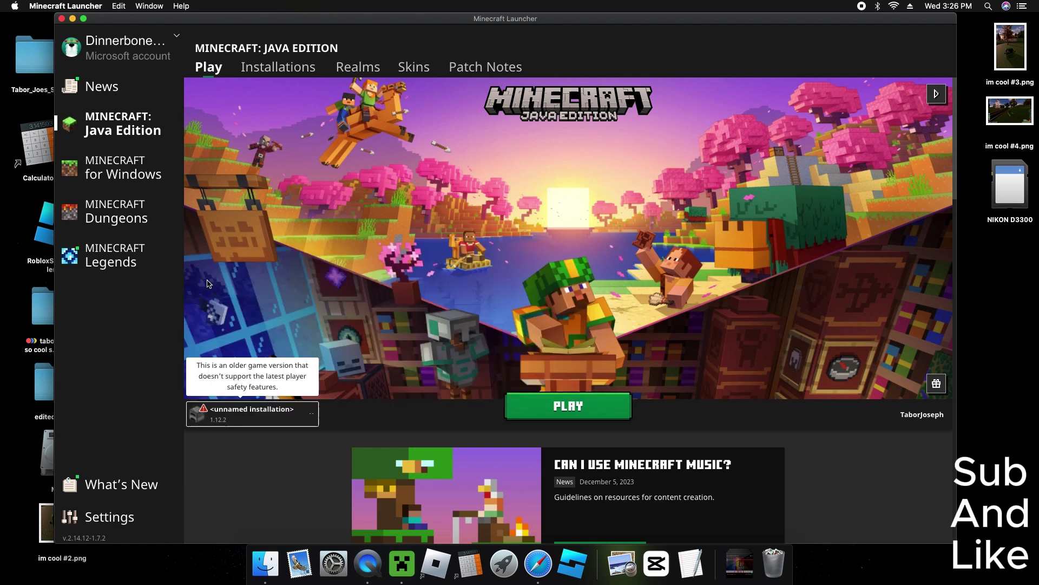
pyautogui.click(574, 406)
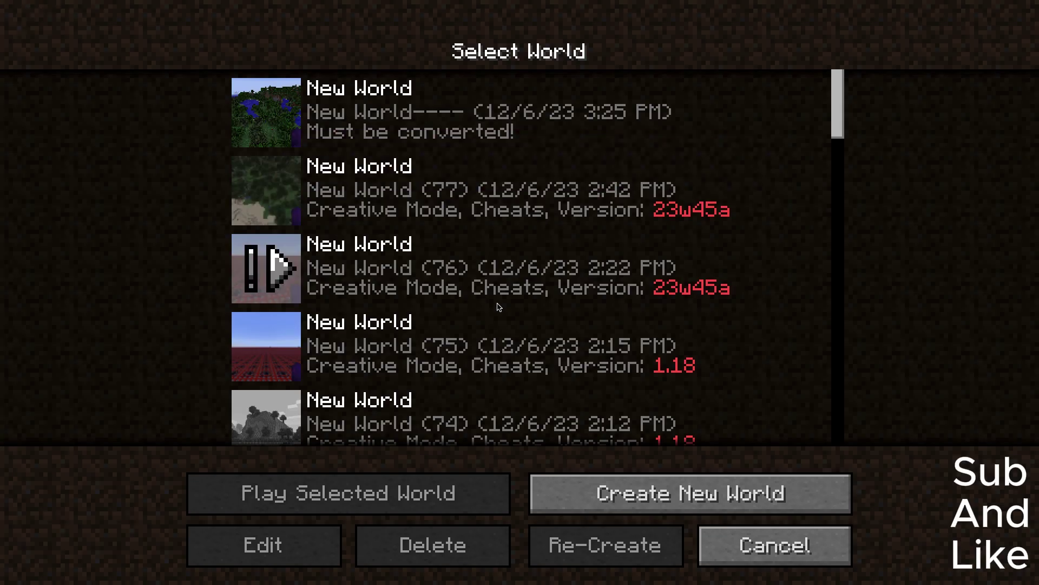
# Open the most recent New World that must be converted, and check the player's coordinates in the debug overlay
pyautogui.click(282, 127)
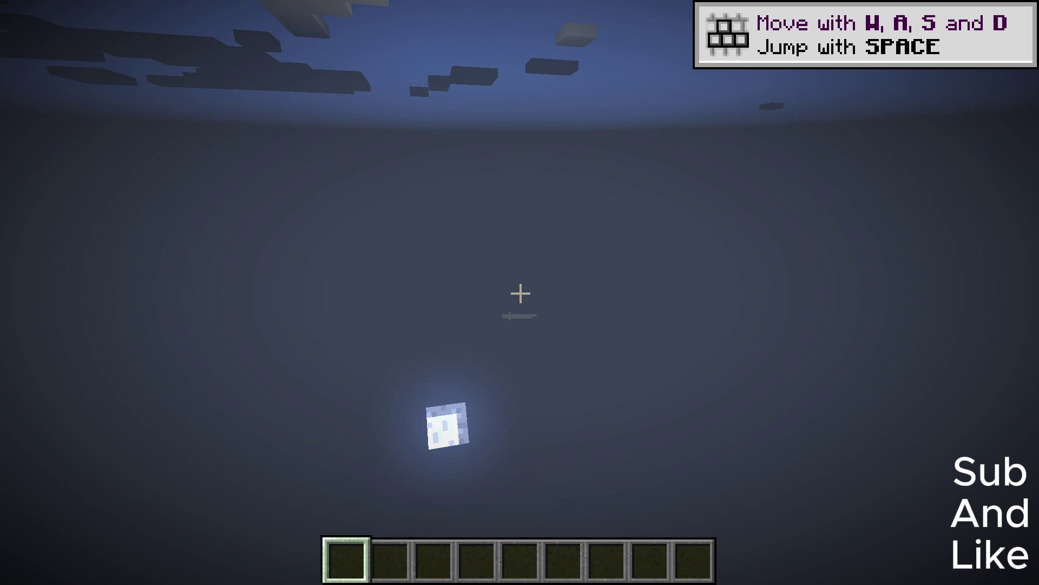
pyautogui.press('e')
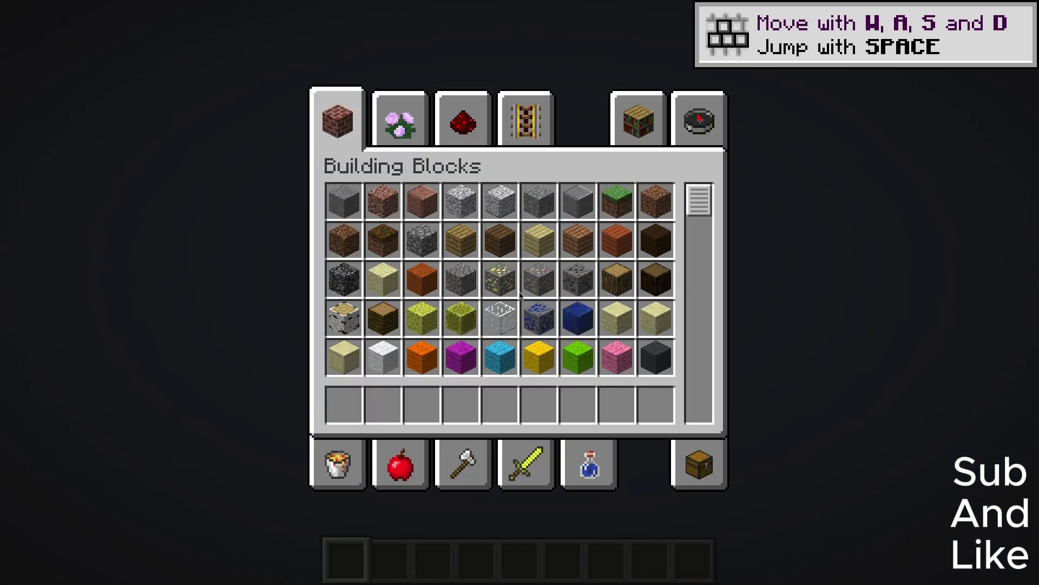
pyautogui.press('e')
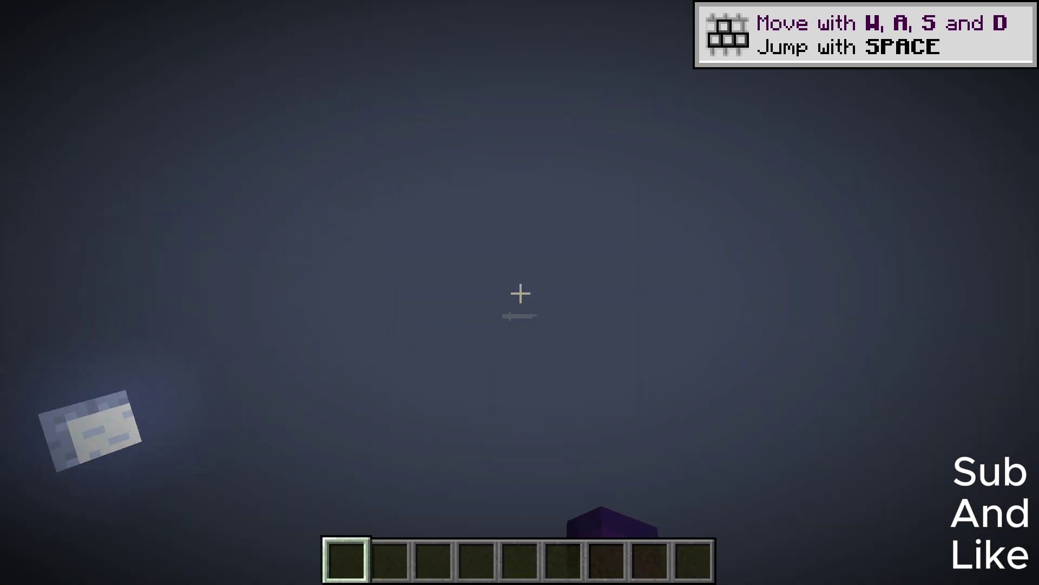
pyautogui.press('F3')
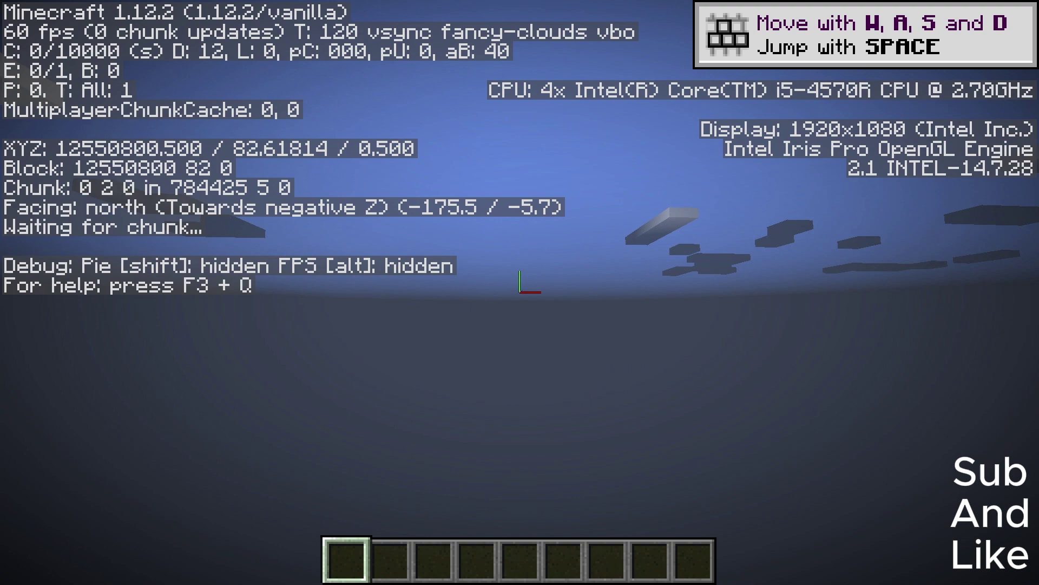
pyautogui.press('F3')
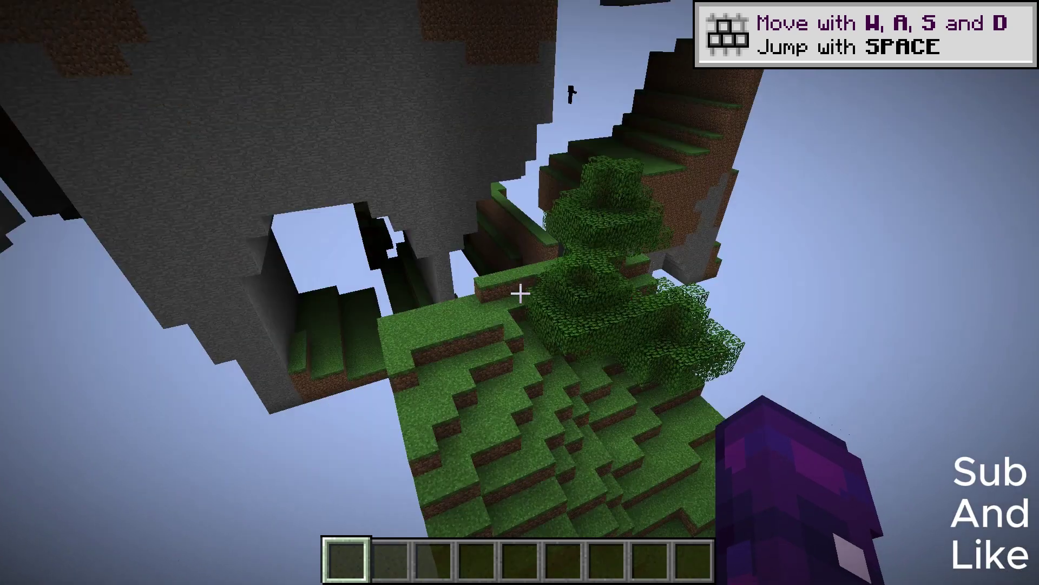
# Fly over the water facing the giant terrain wall to examine its cliffs, caves and waterfall, and rise above it
pyautogui.press('w')
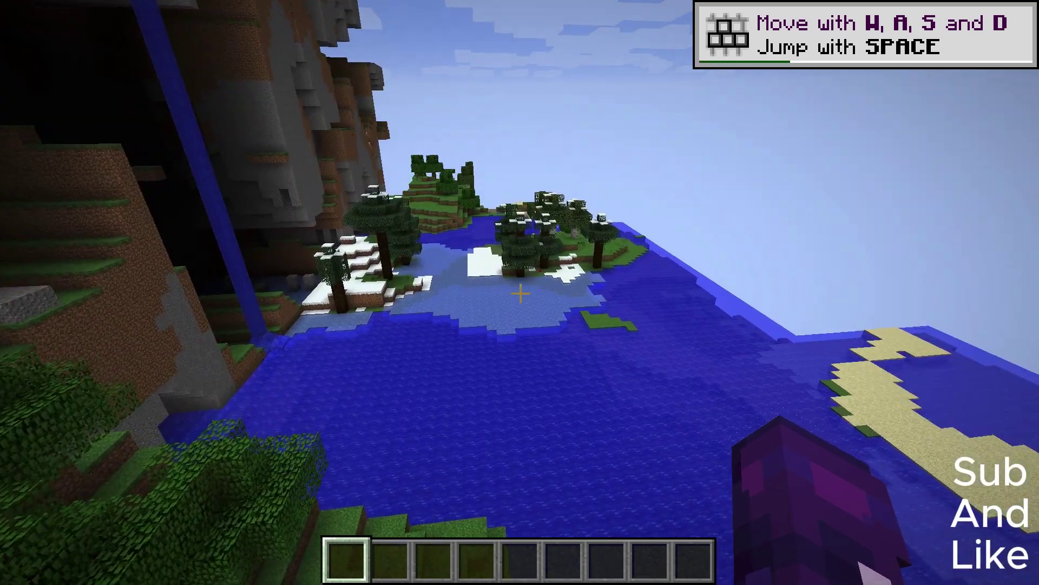
pyautogui.press('w')
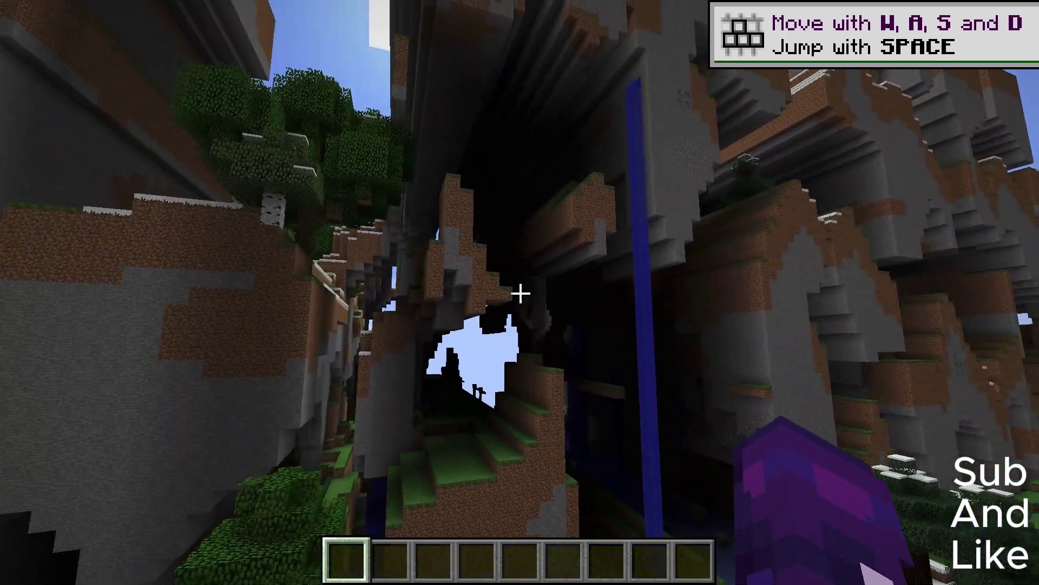
pyautogui.press('s')
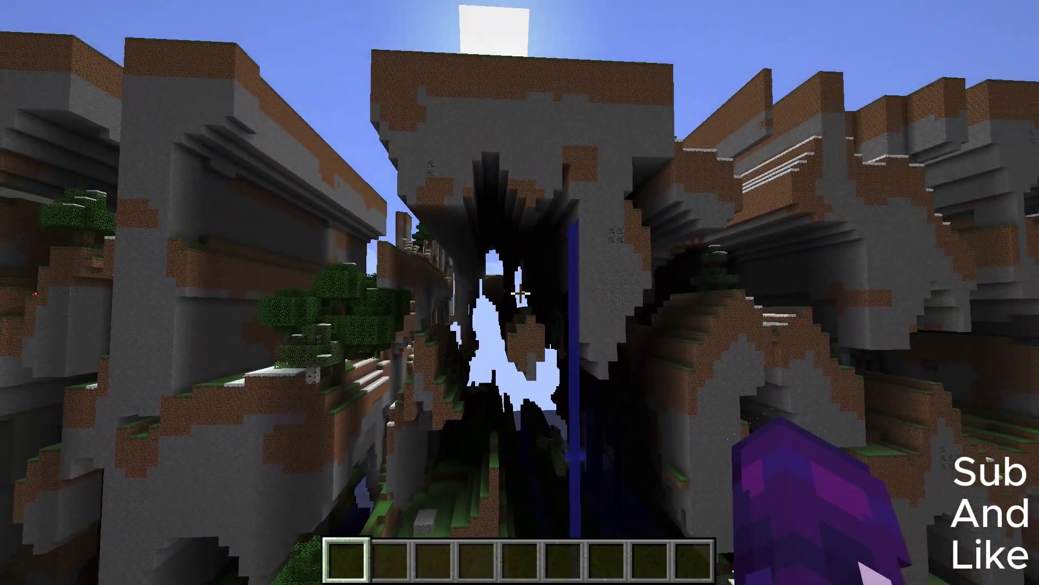
pyautogui.press('s')
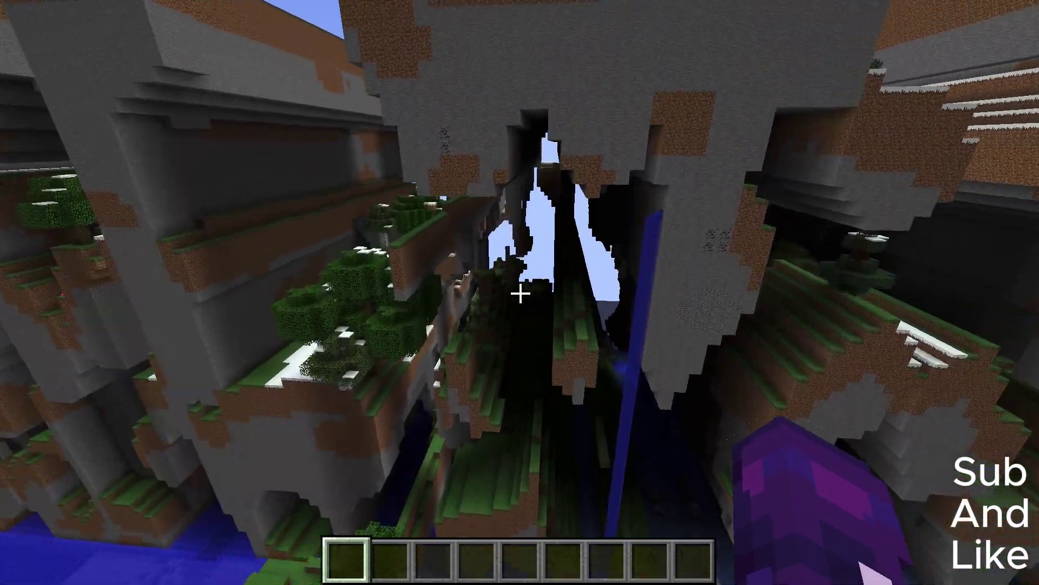
pyautogui.press('w')
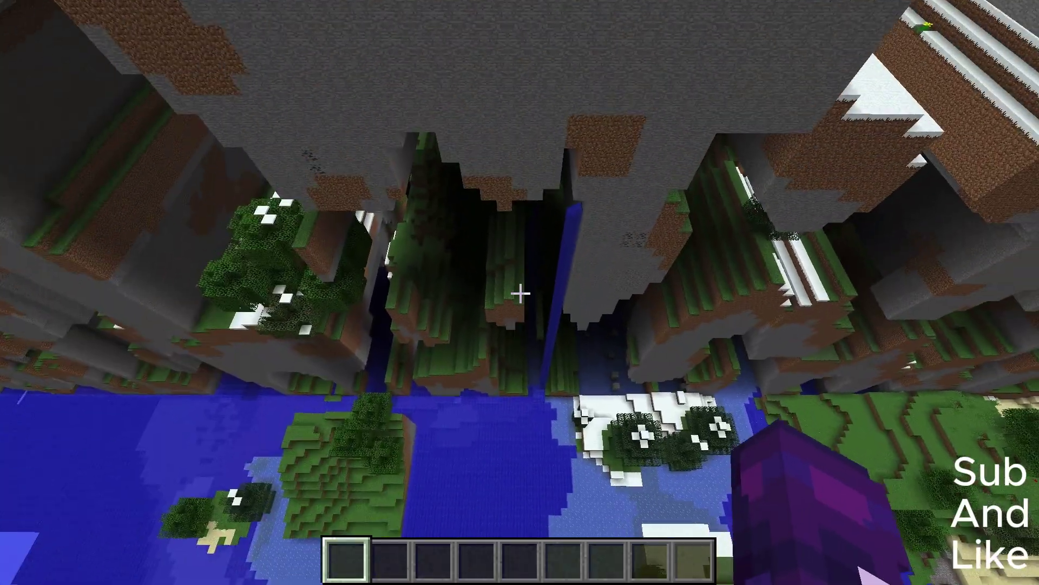
pyautogui.press('space')
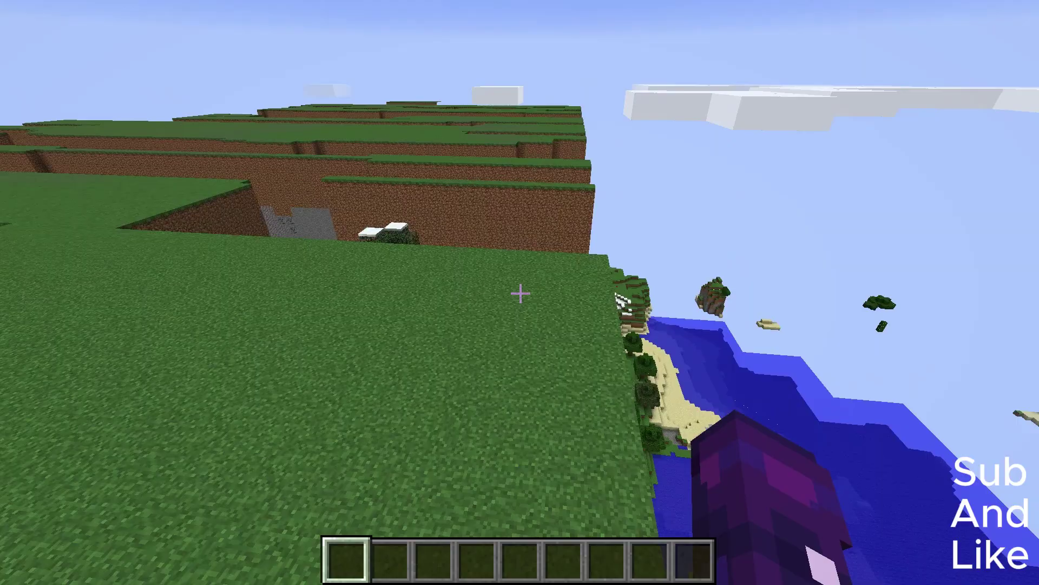
# Fly along the edge of the wall's grassy plateau and descend to the snowy ground at its foot
pyautogui.press('w')
pyautogui.press('w')
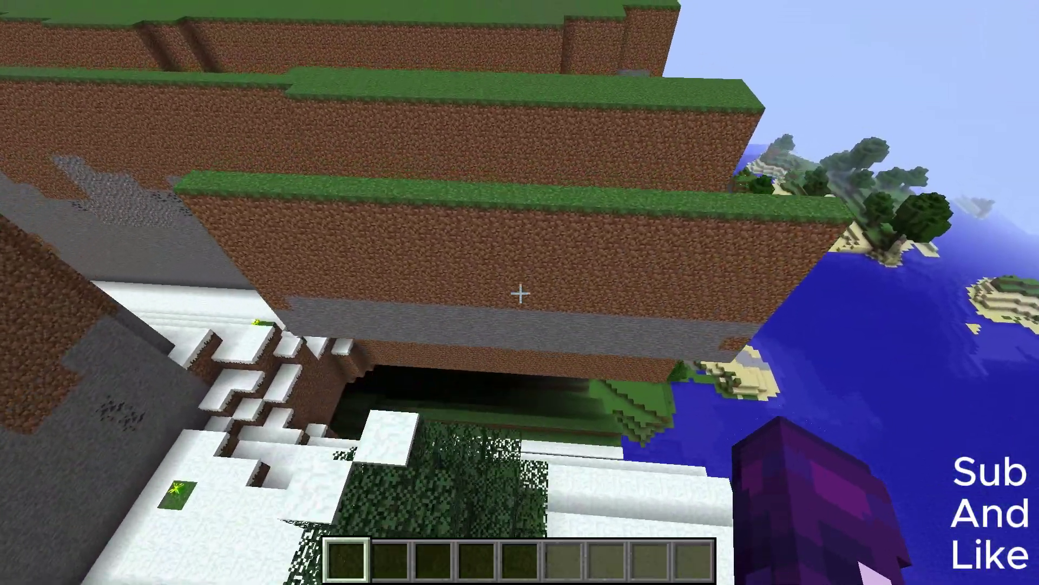
pyautogui.press('w')
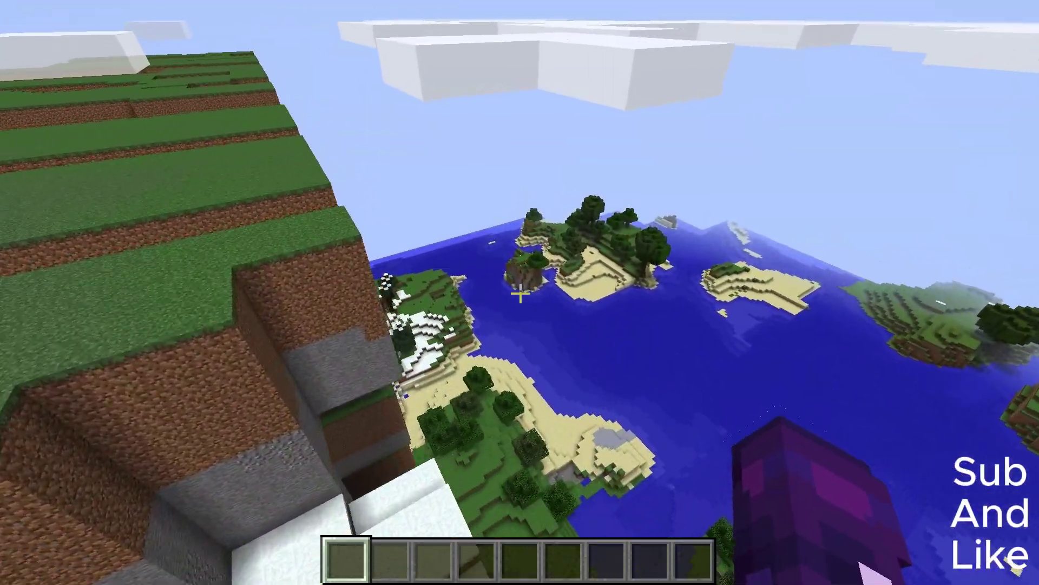
pyautogui.press('w')
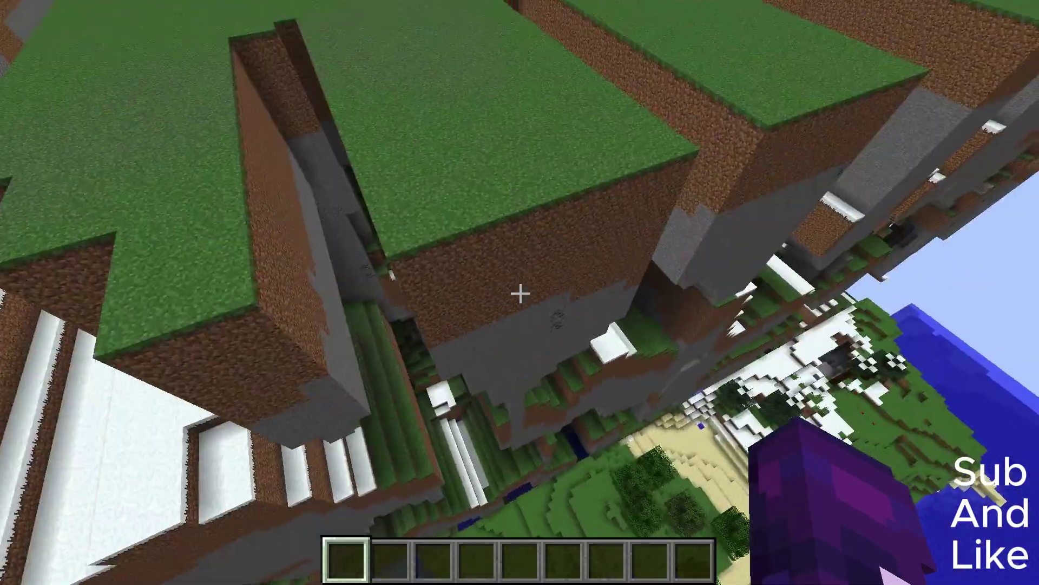
pyautogui.press('w')
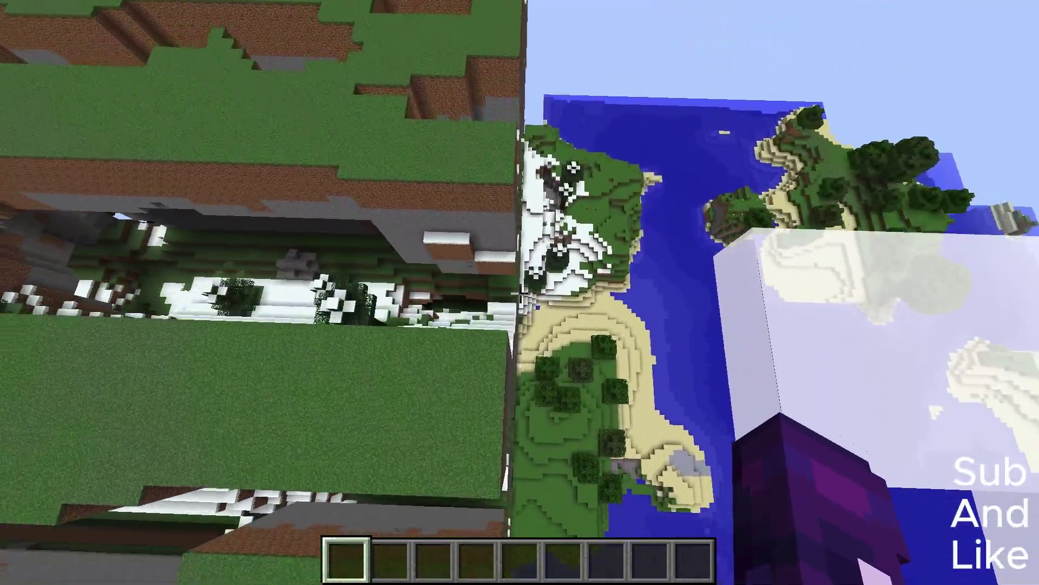
pyautogui.press('w')
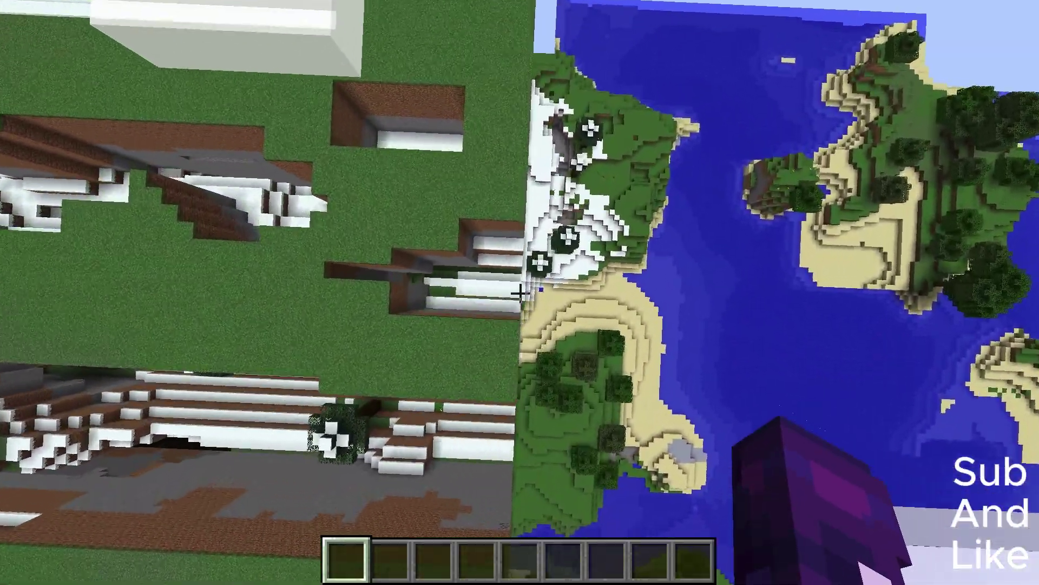
pyautogui.press('w')
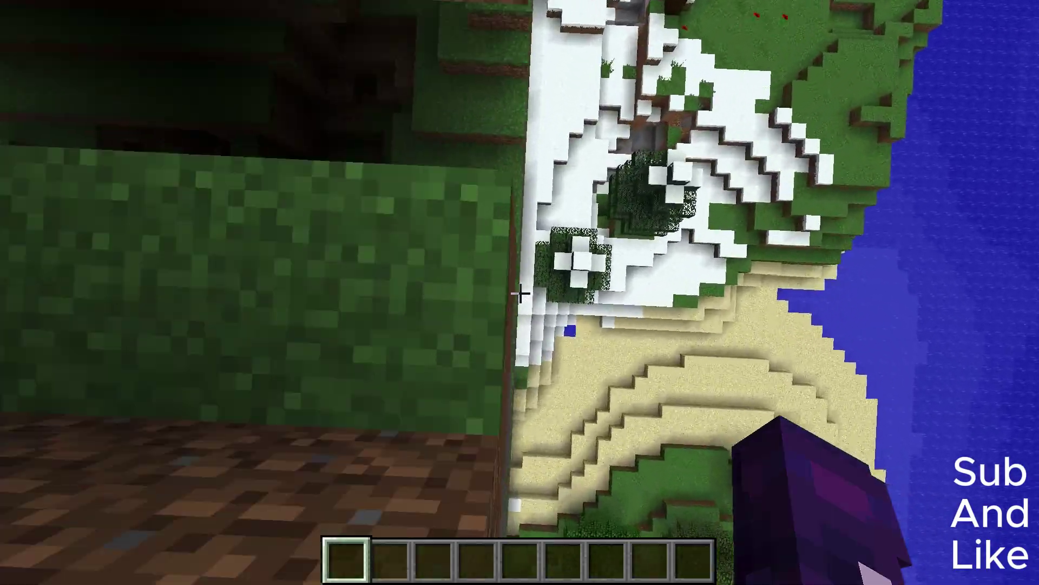
pyautogui.press('w')
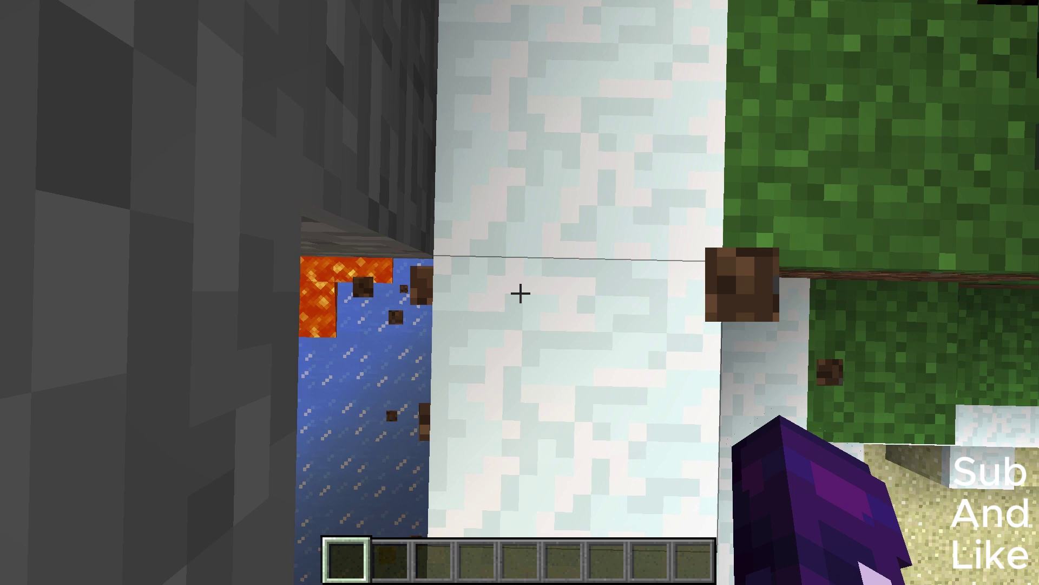
# Show the debug overlay to read the coordinates where the terrain wall begins, and hide it again
pyautogui.press('F3')
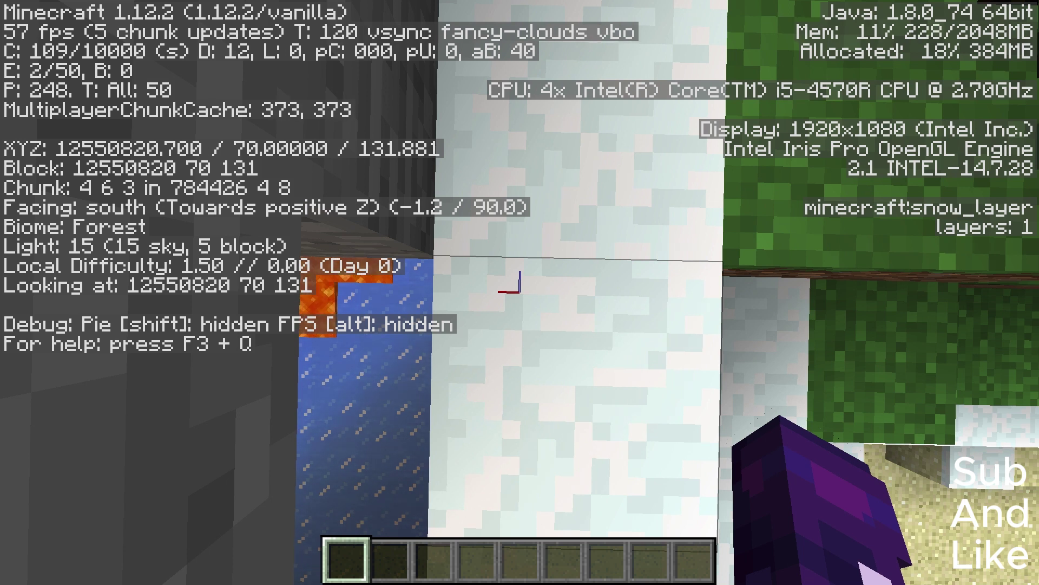
pyautogui.press('Escape')
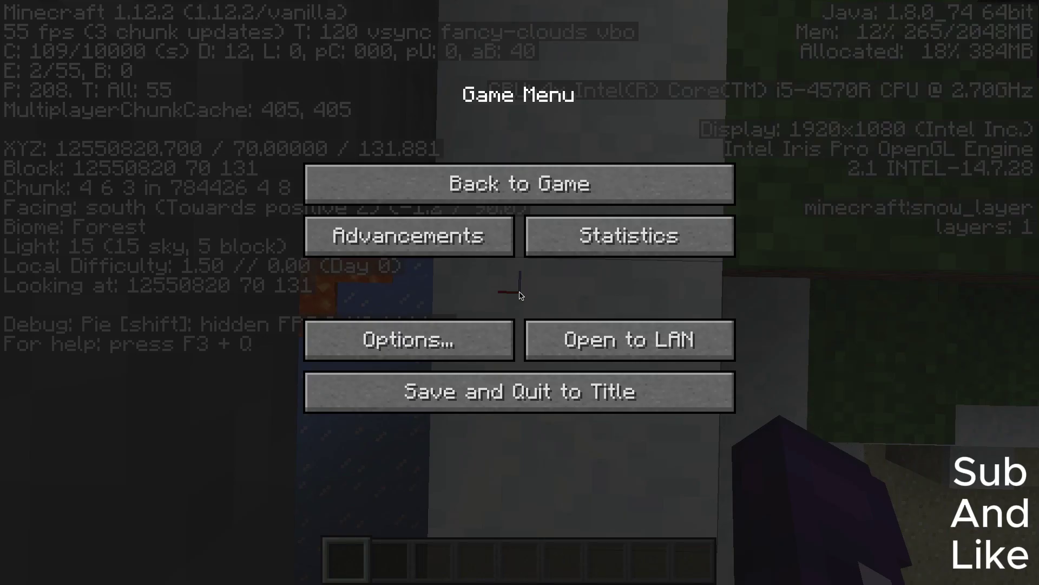
pyautogui.press('Escape')
pyautogui.press('F3')
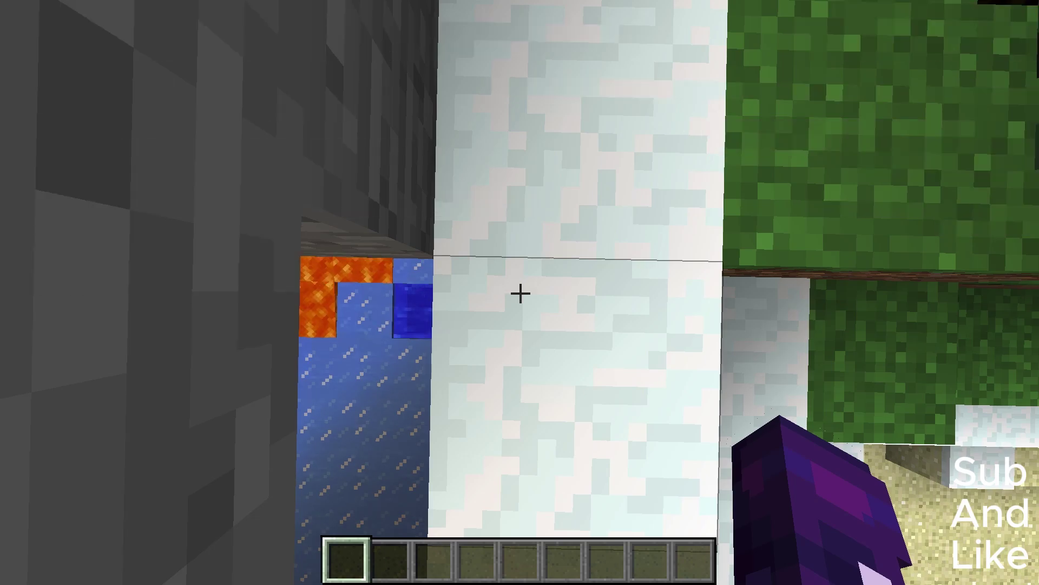
# Display the world's seed with the command /seed, and return to the game view
pyautogui.press('/')
pyautogui.write('seed')
pyautogui.press('Return')
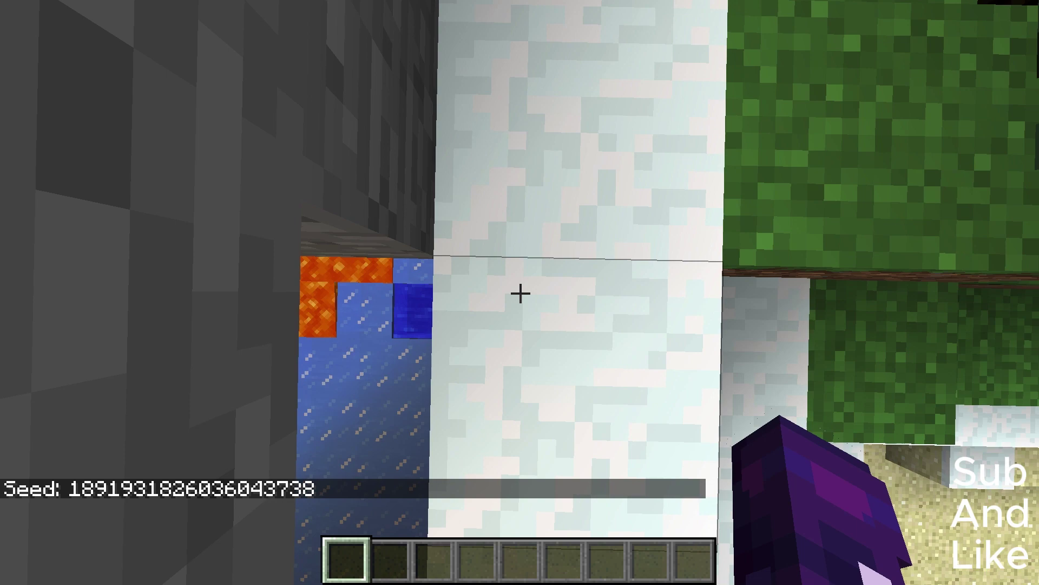
pyautogui.press('e')
pyautogui.press('e')
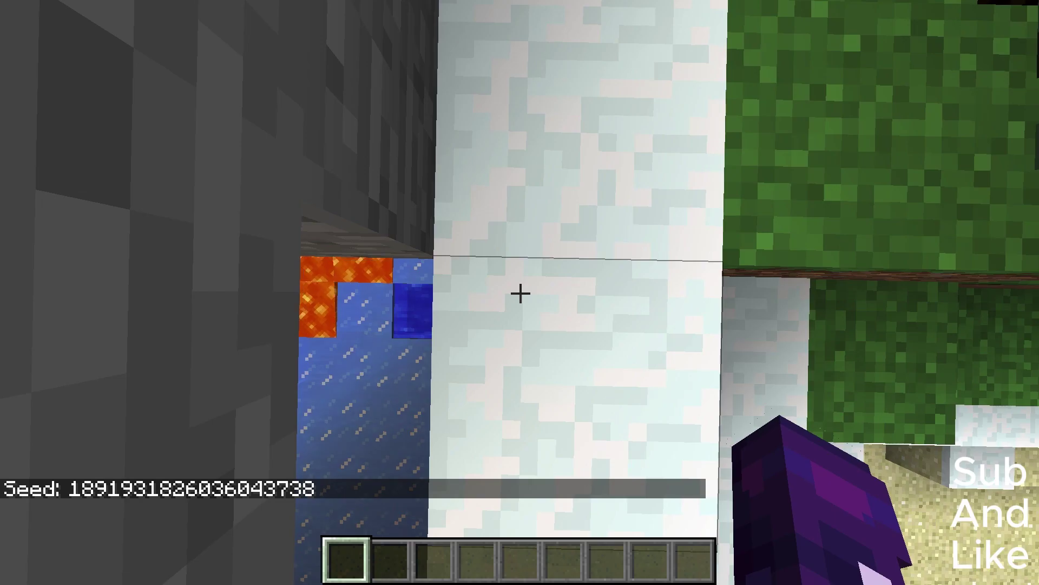
pyautogui.press('/')
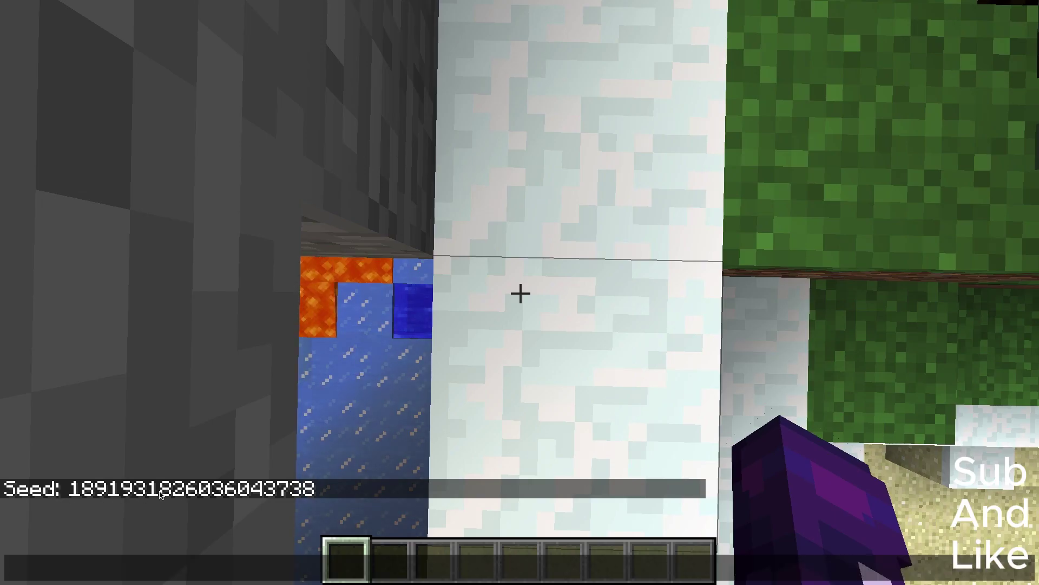
pyautogui.press('Escape')
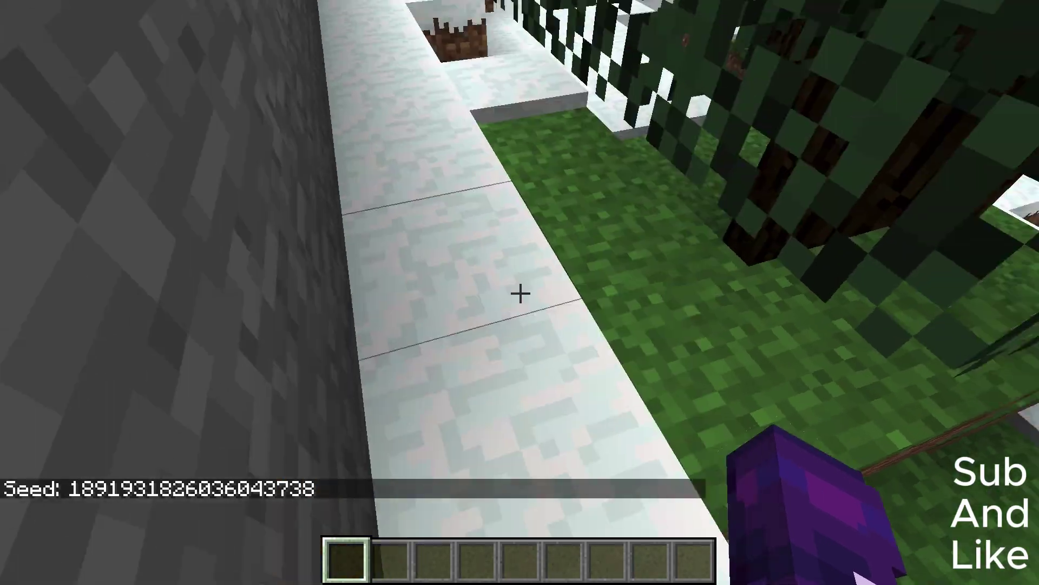